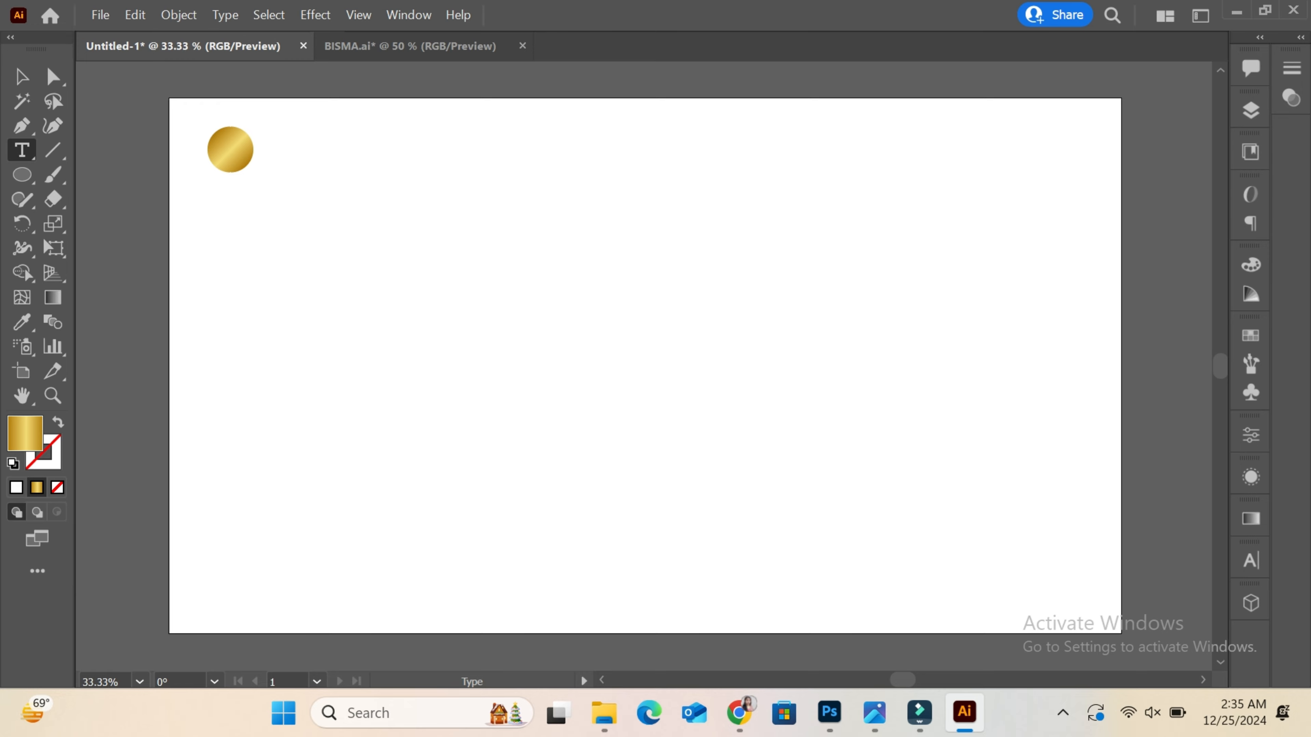
- Add a point-type text object with the placeholder text and enlarge it proportionally to span most of the artboard's middle
click(512, 382)
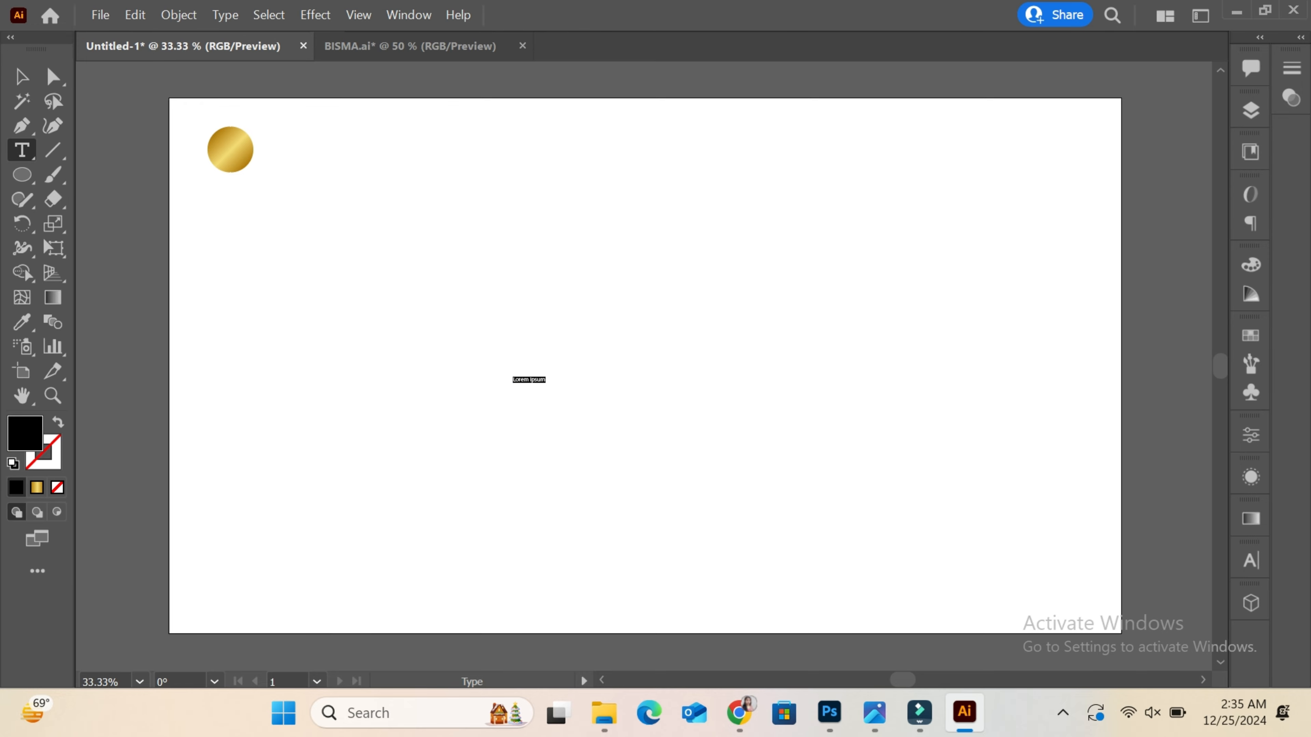
click(21, 76)
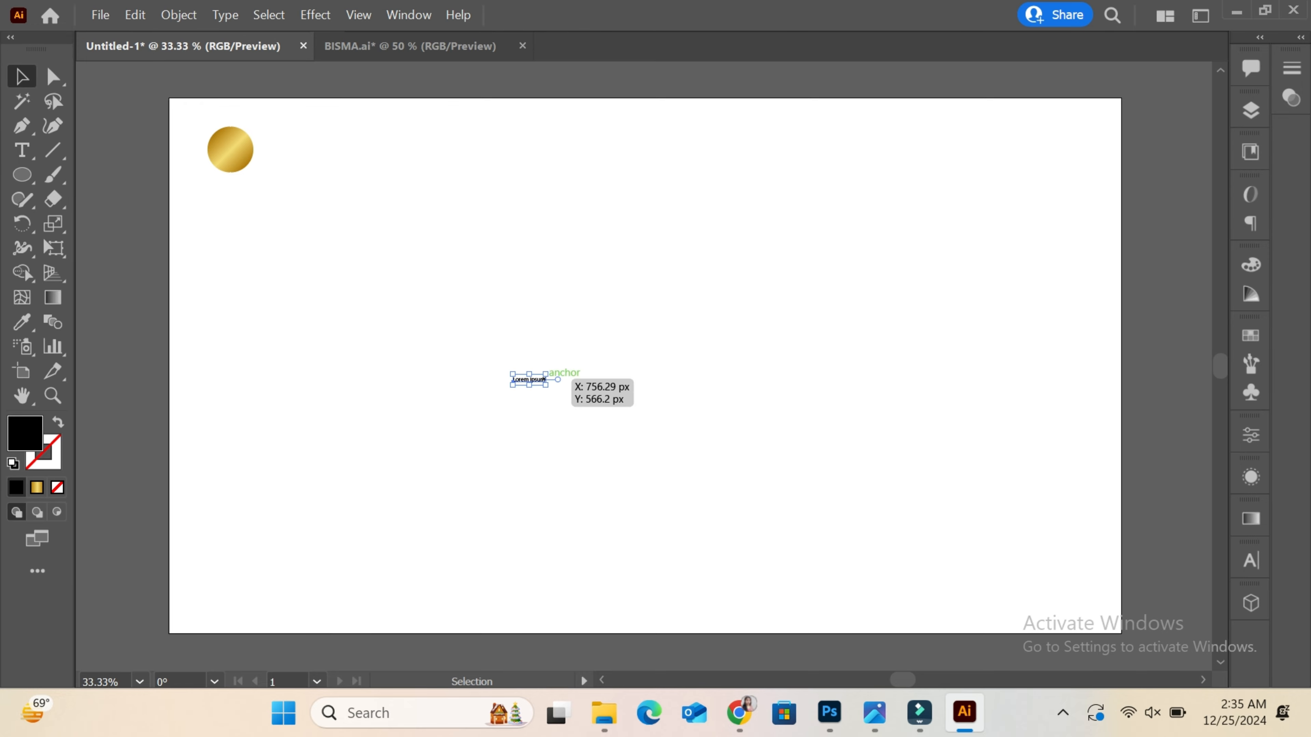
drag(545, 383, 846, 443)
drag(729, 399, 861, 409)
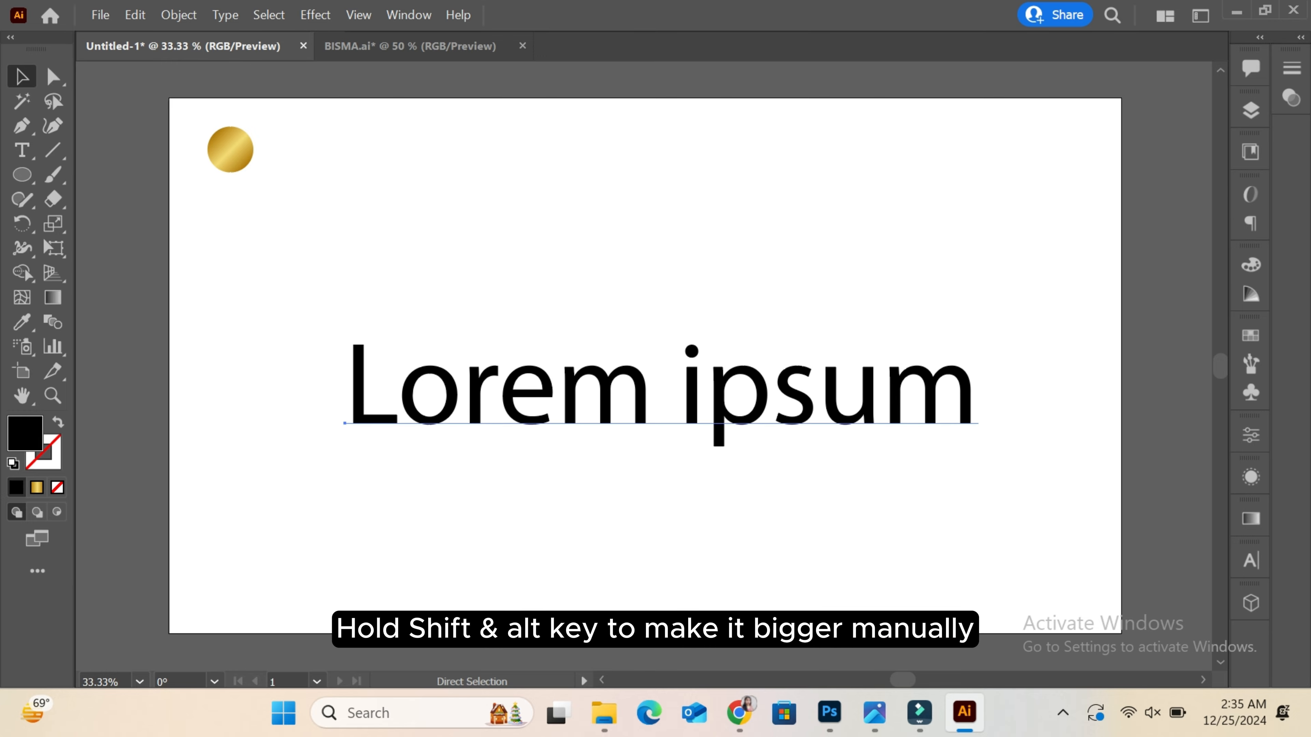
- Set the text's font to MADE CARVING Personal Use SemiBold
key(ctrl+t)
click(1213, 501)
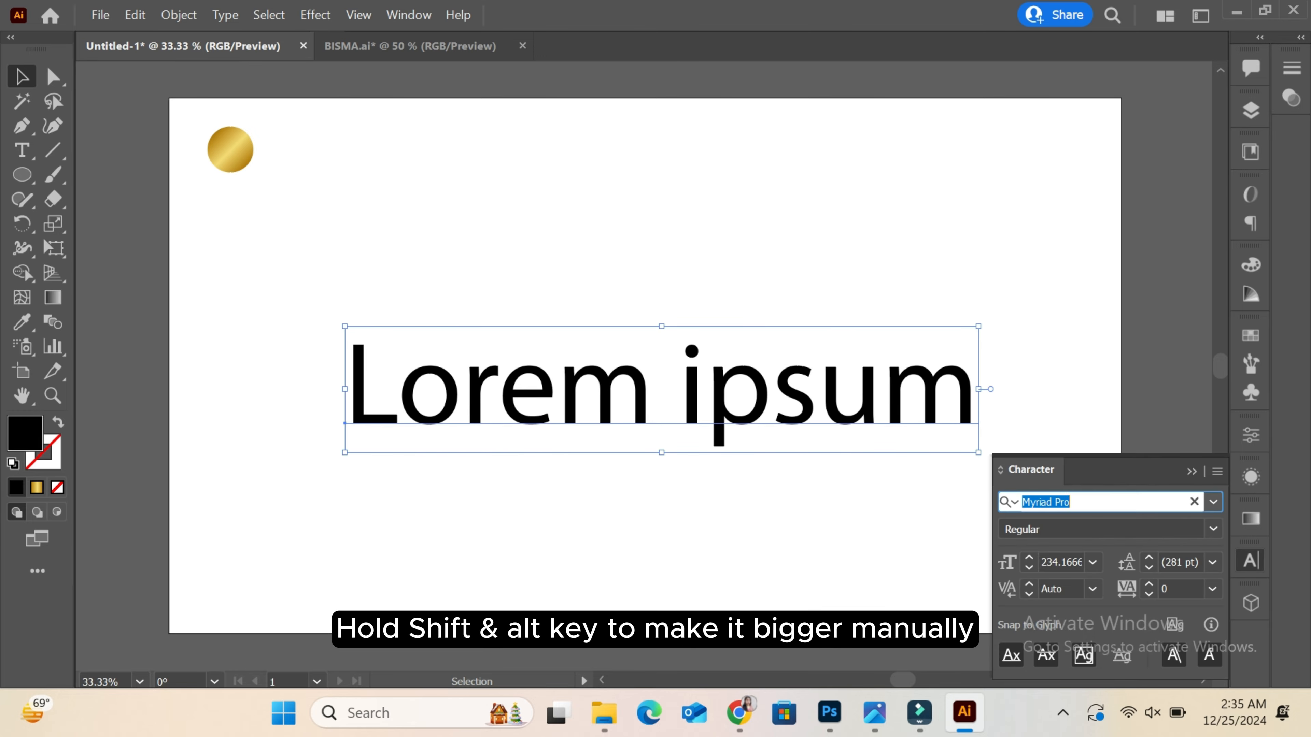
text(car)
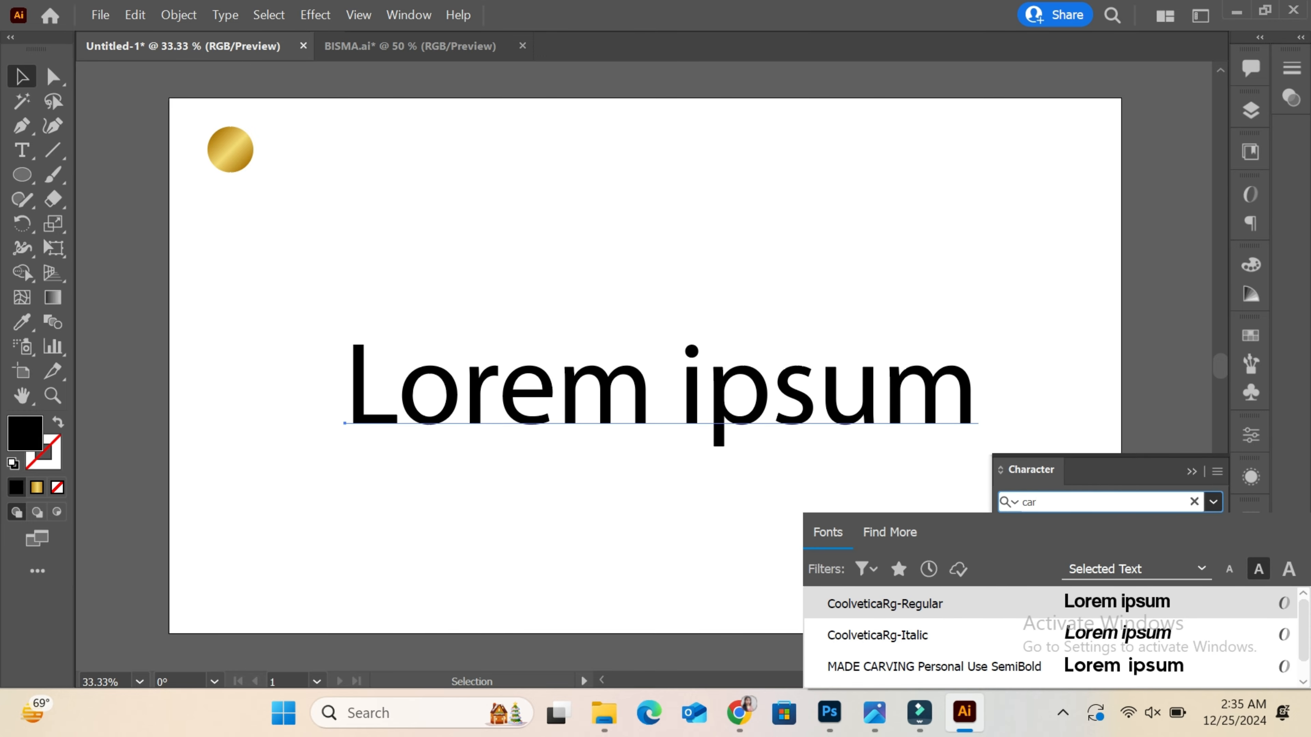
click(1109, 666)
click(1192, 471)
- Replace the placeholder text with "AK" and scale the letters up to about twice their size
key(t)
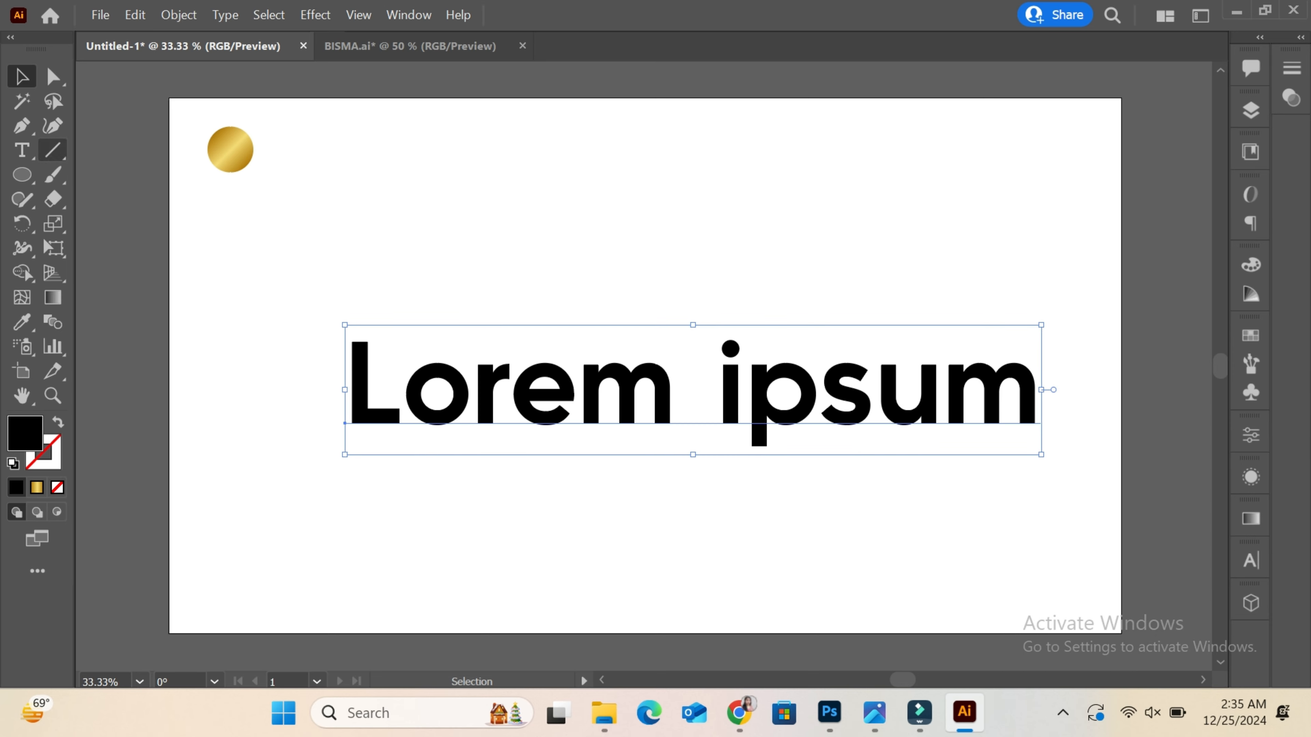
drag(1037, 387, 345, 387)
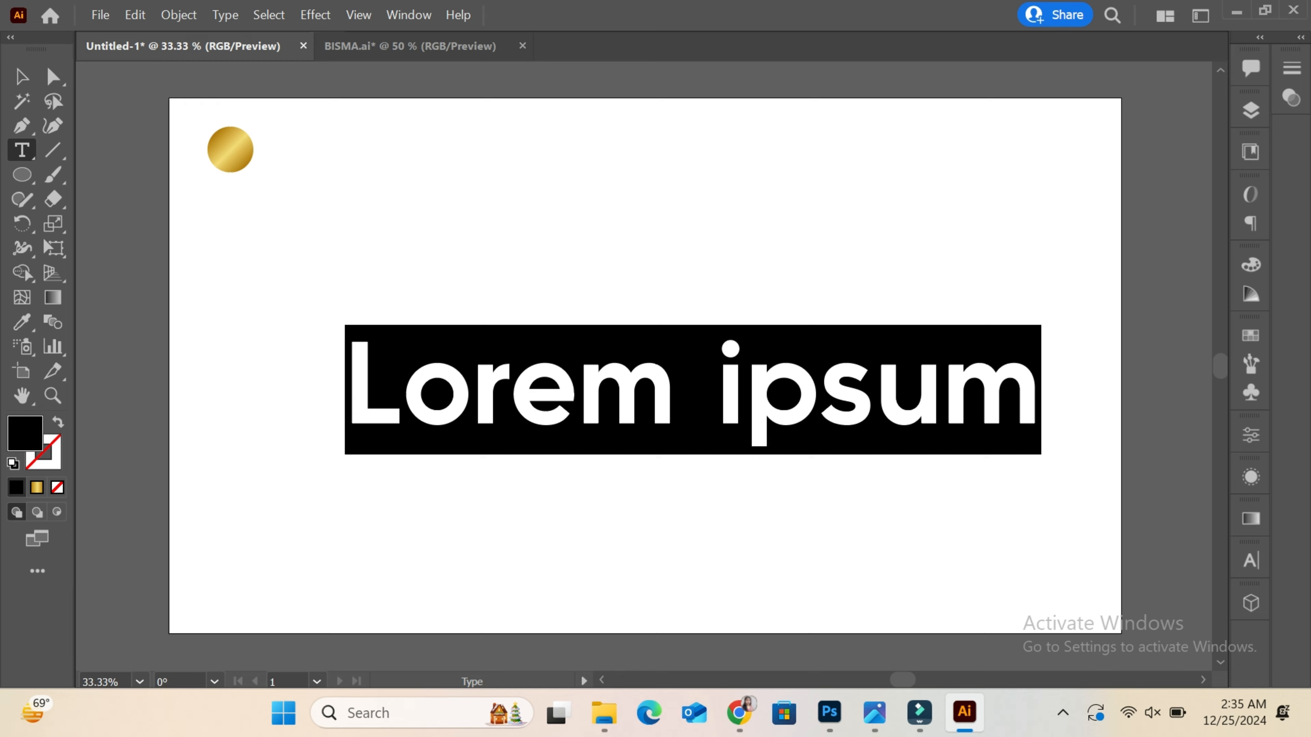
text(AK)
key(Escape)
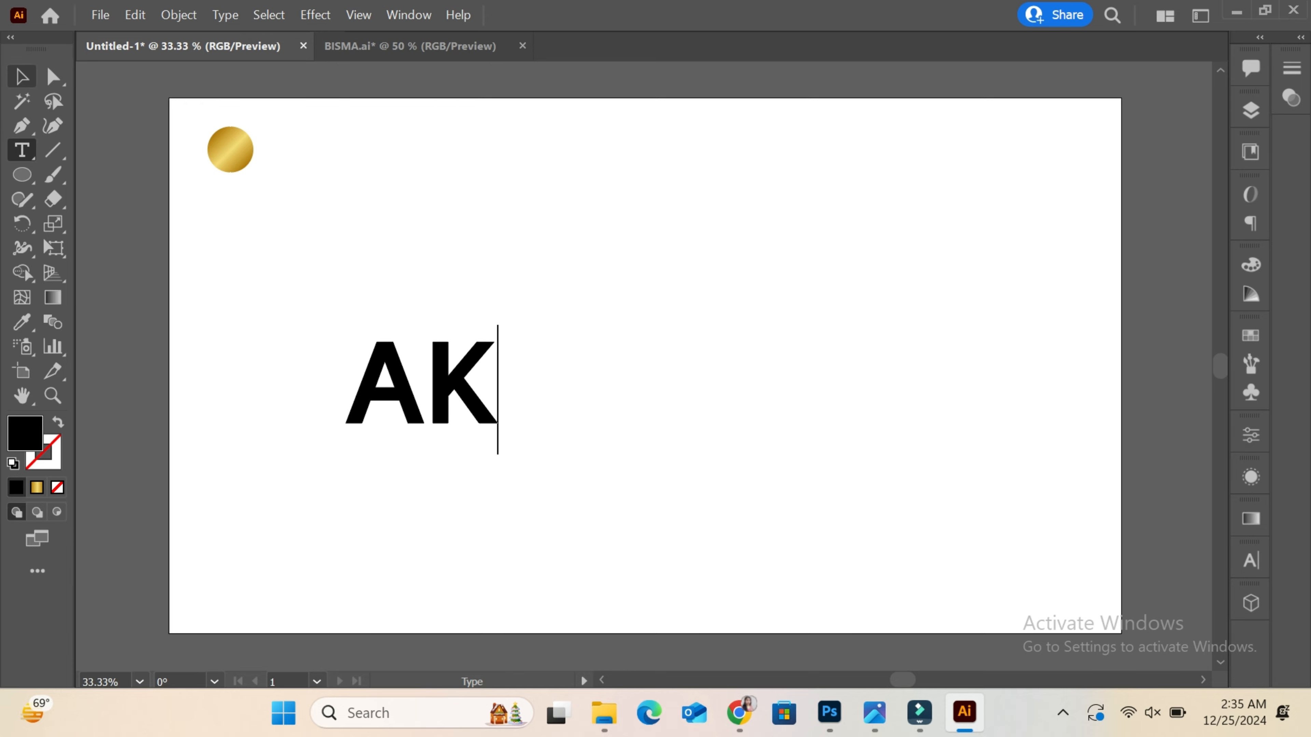
drag(497, 455, 585, 530)
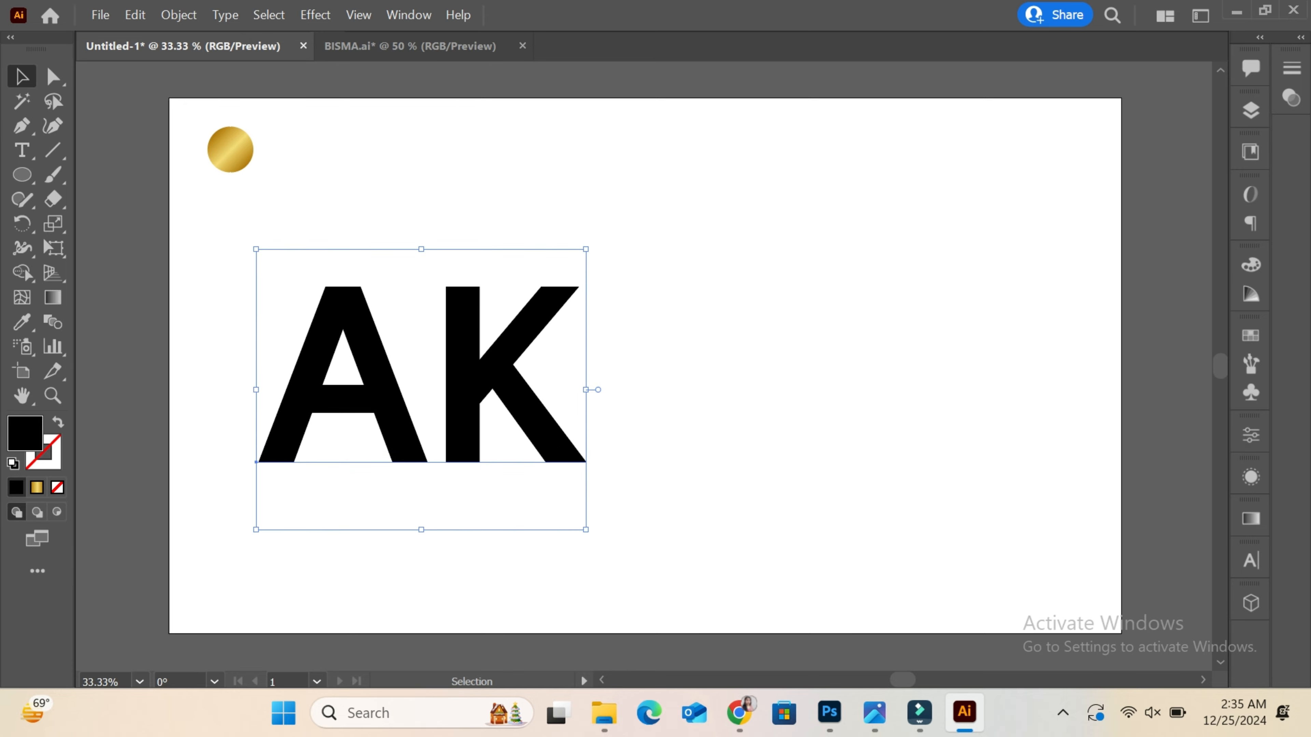
- Move the AK text to the artboard's centre, convert it to outlines and ungroup the letters
drag(545, 402, 838, 355)
right_click(839, 354)
click(900, 389)
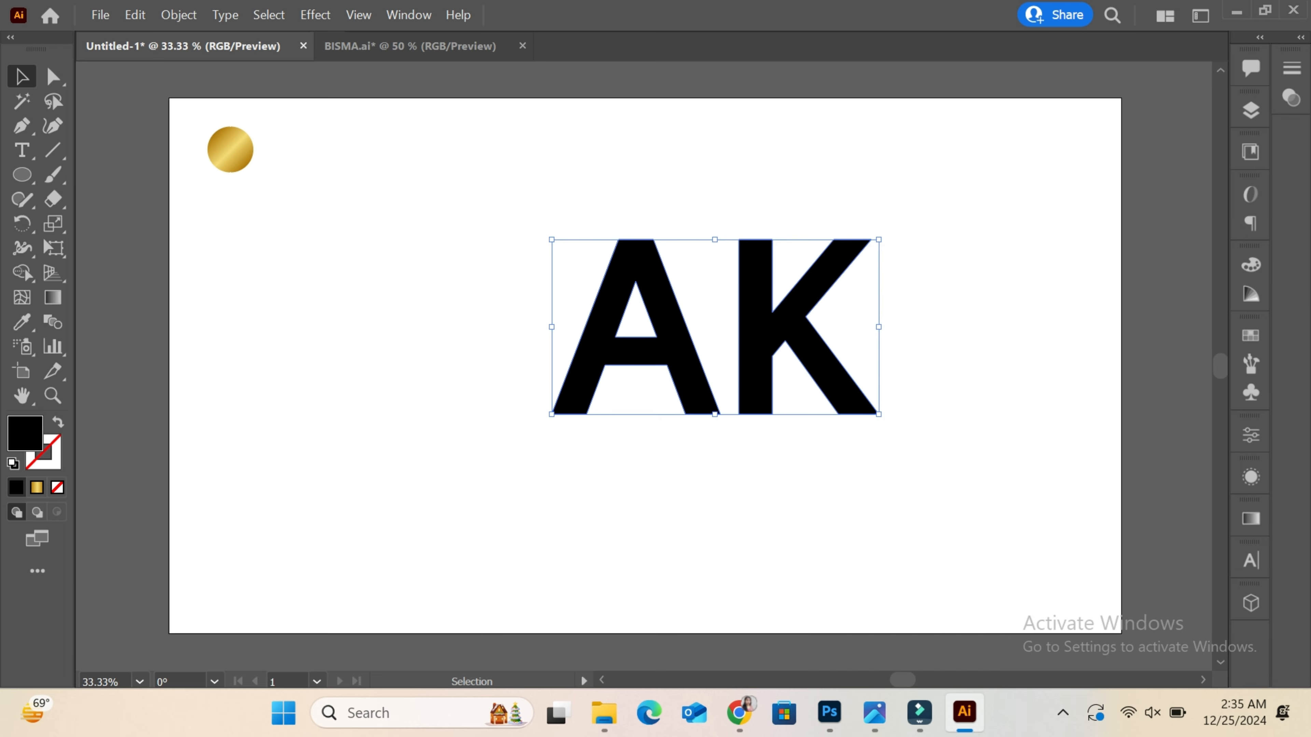
right_click(785, 284)
click(847, 464)
key(ctrl+shift+a)
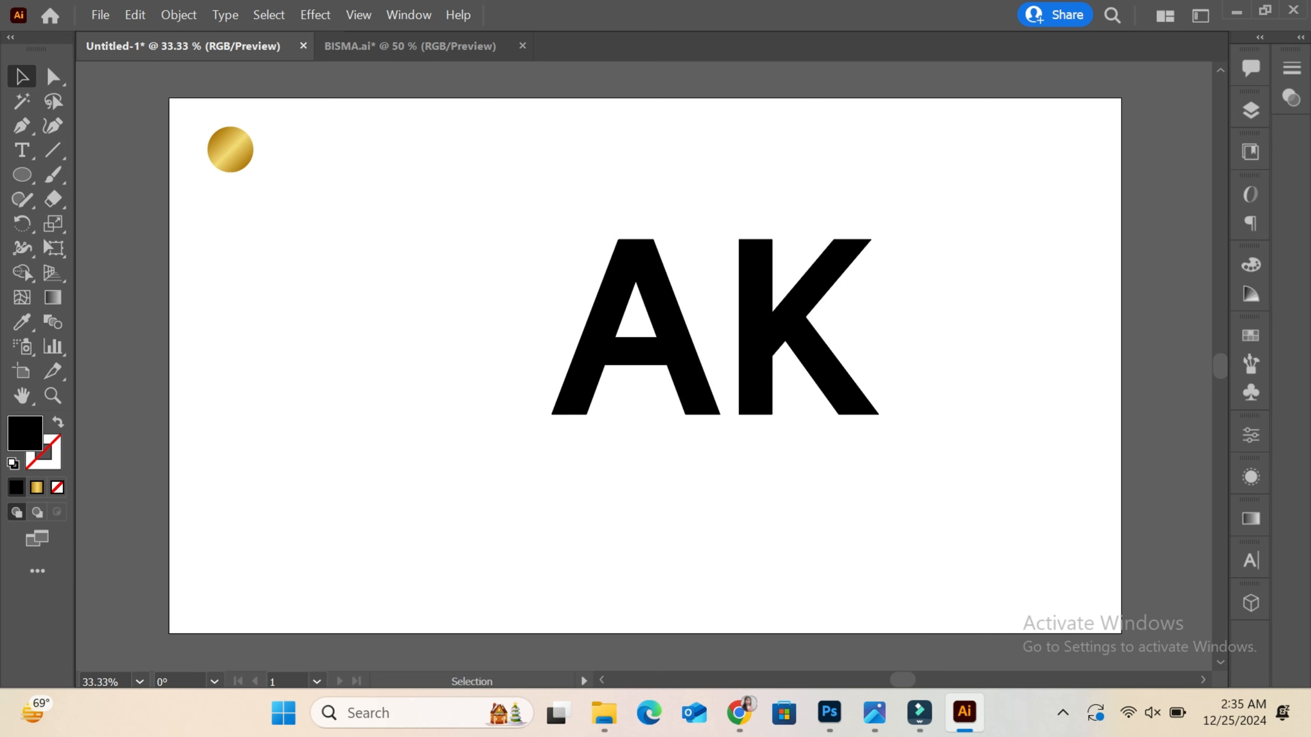
- Draw a tall narrow rectangle that fully covers the K's vertical stem
drag(22, 175, 108, 149)
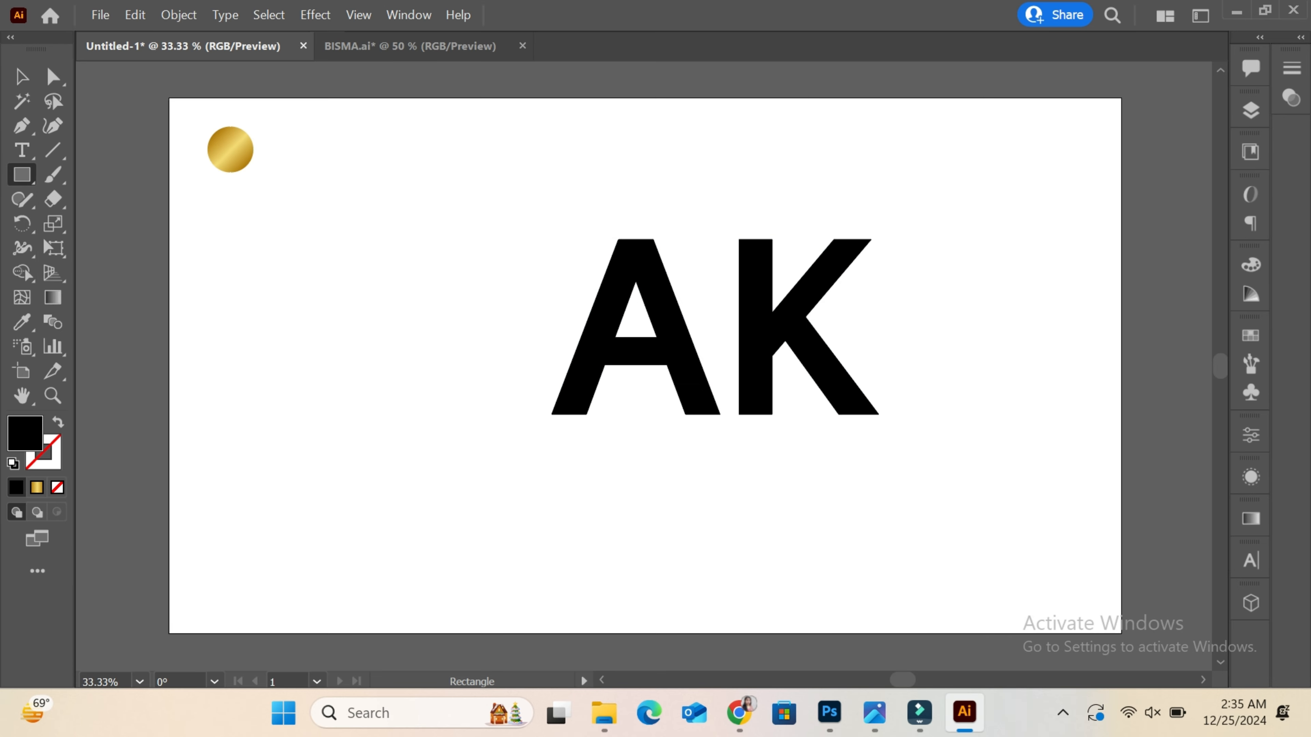
drag(735, 231, 773, 444)
key(v)
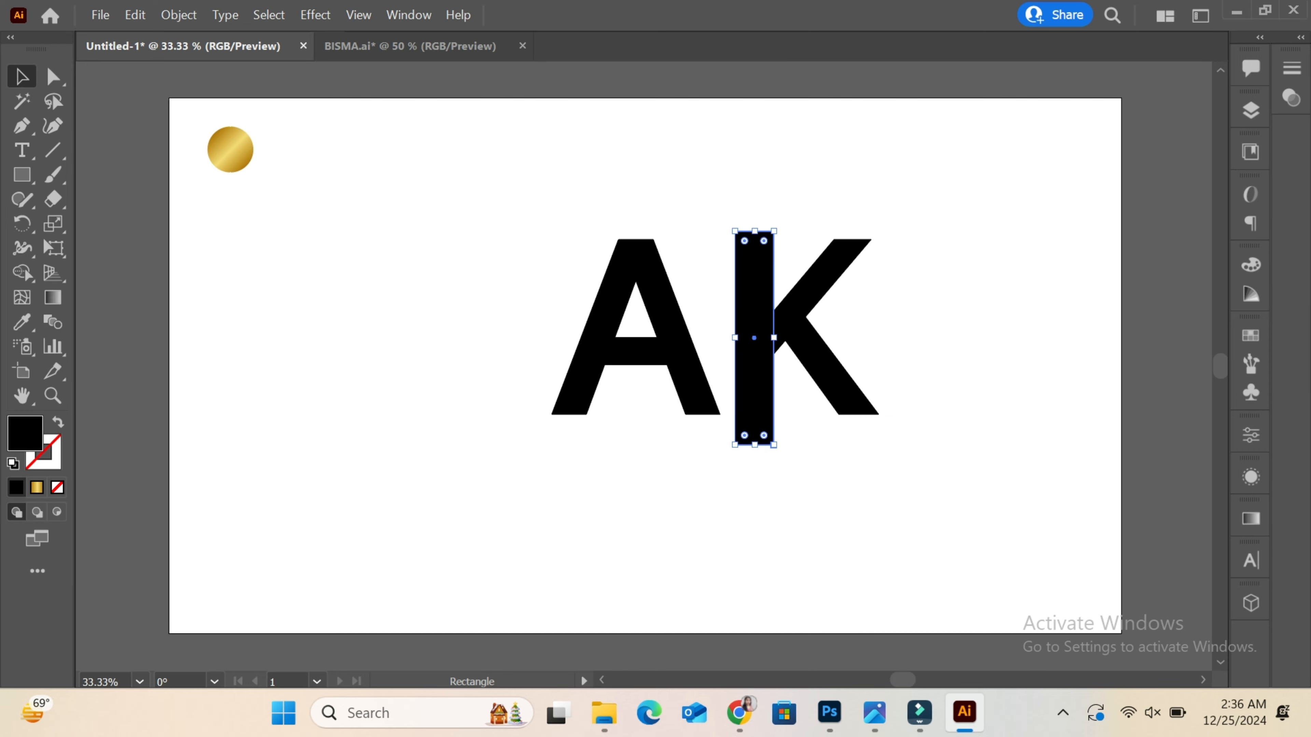
- Duplicate the rectangle over the A and rotate the copy to cover the A's right diagonal leg
drag(772, 358, 723, 358)
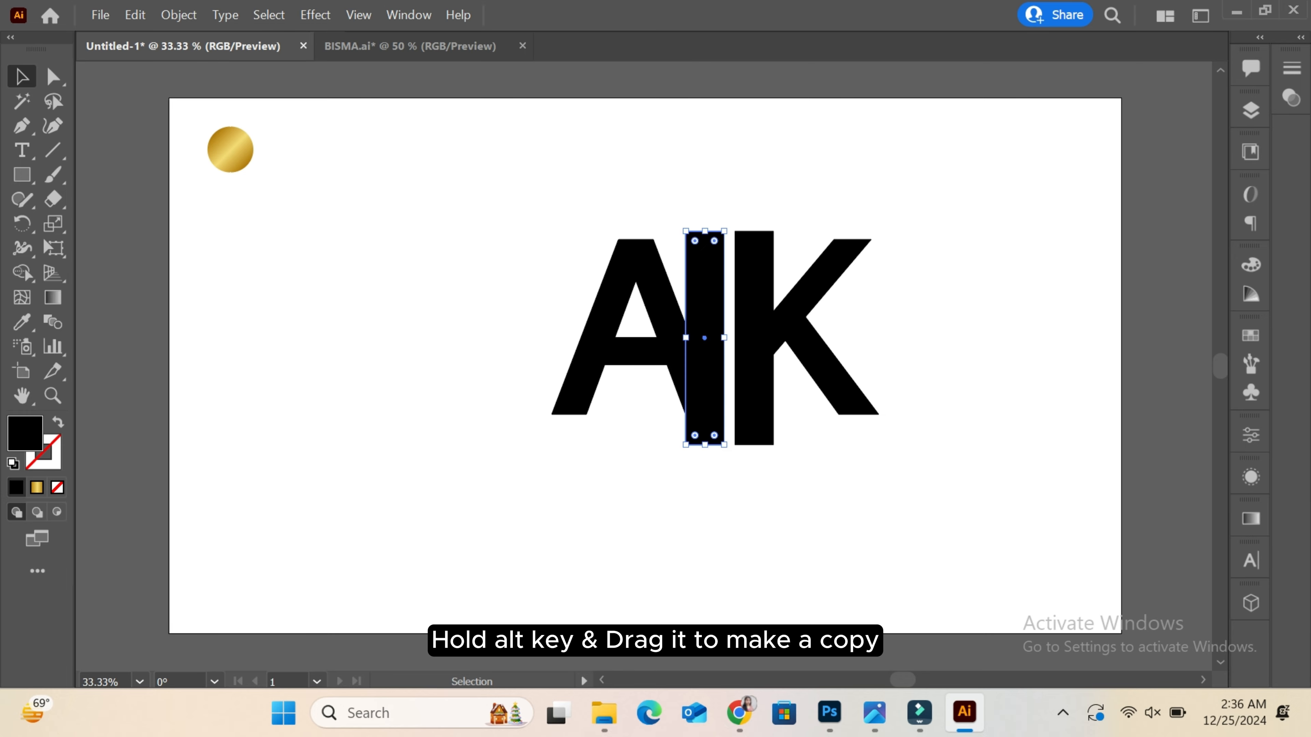
drag(728, 450, 768, 440)
drag(741, 382, 710, 371)
- Remove the K's stem, the A's right leg and the covering rectangles with the Shape Builder
drag(902, 485, 545, 324)
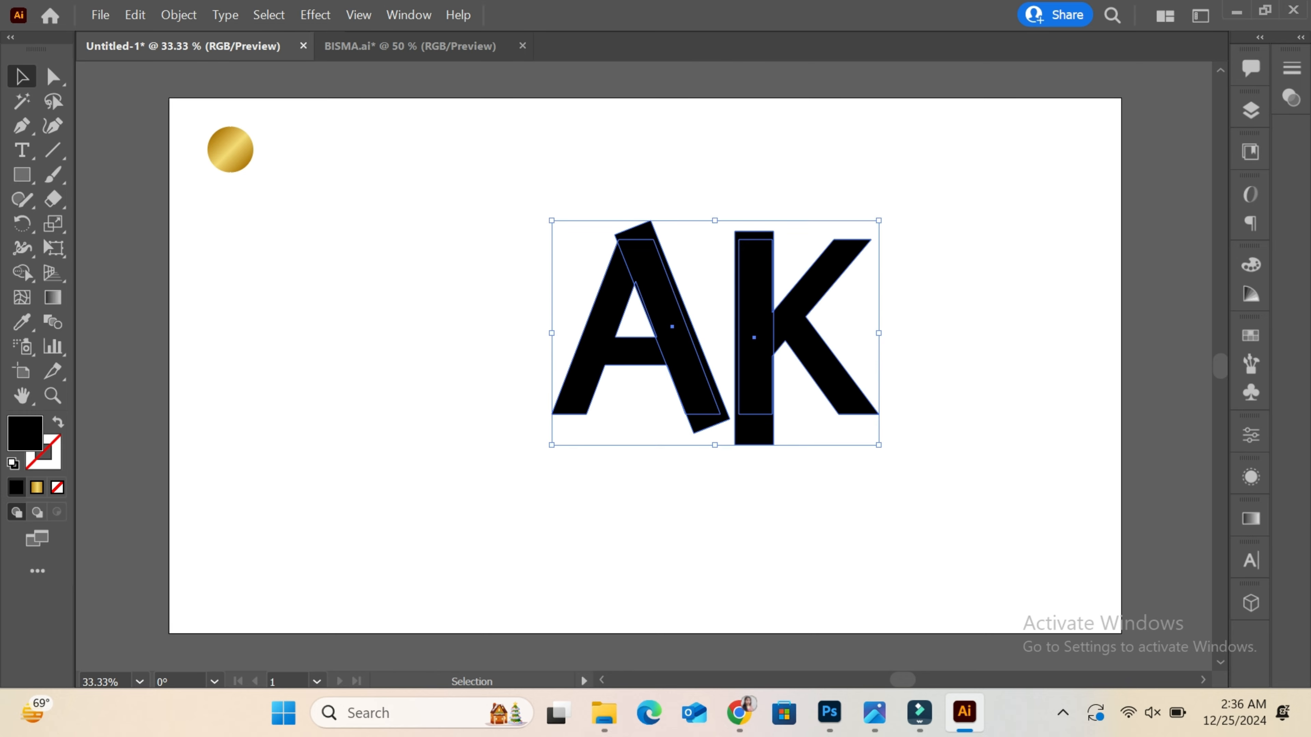
click(21, 272)
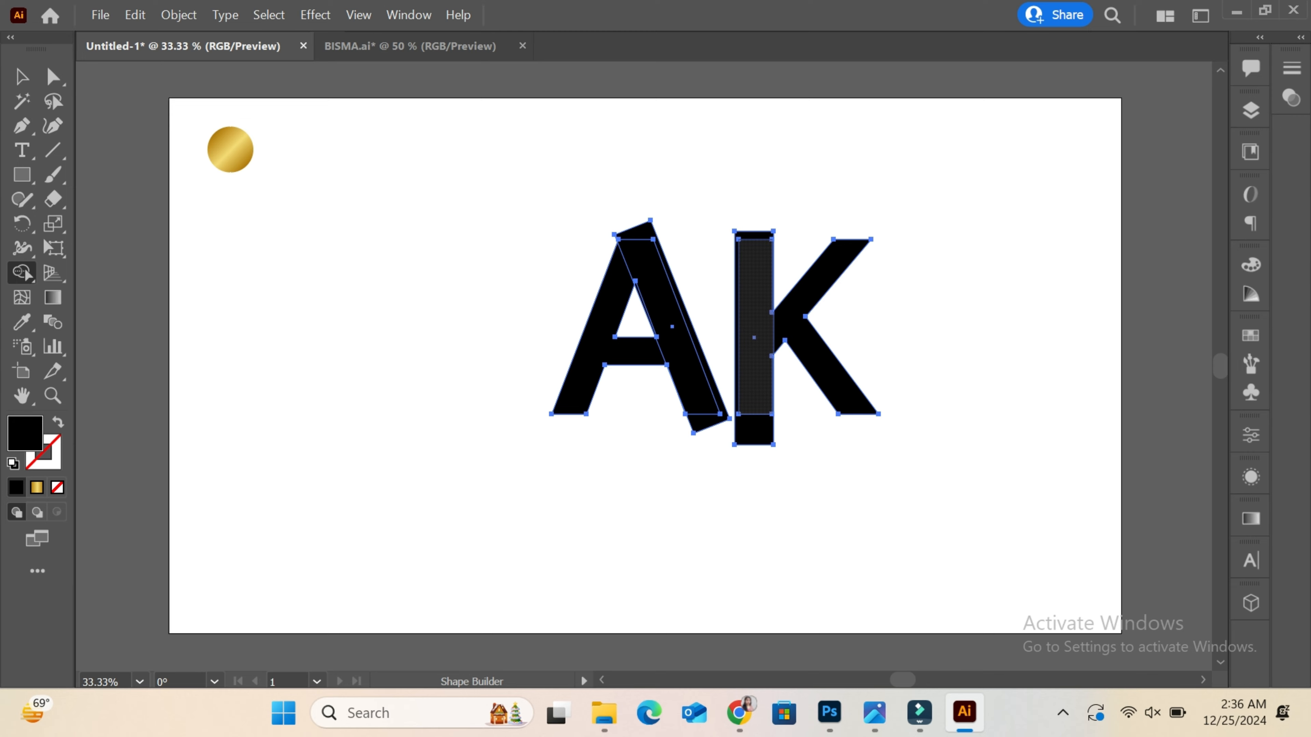
mouse_move(755, 394)
alt+mouse_down()
mouse_move(755, 429)
mouse_move(691, 393)
alt+mouse_up()
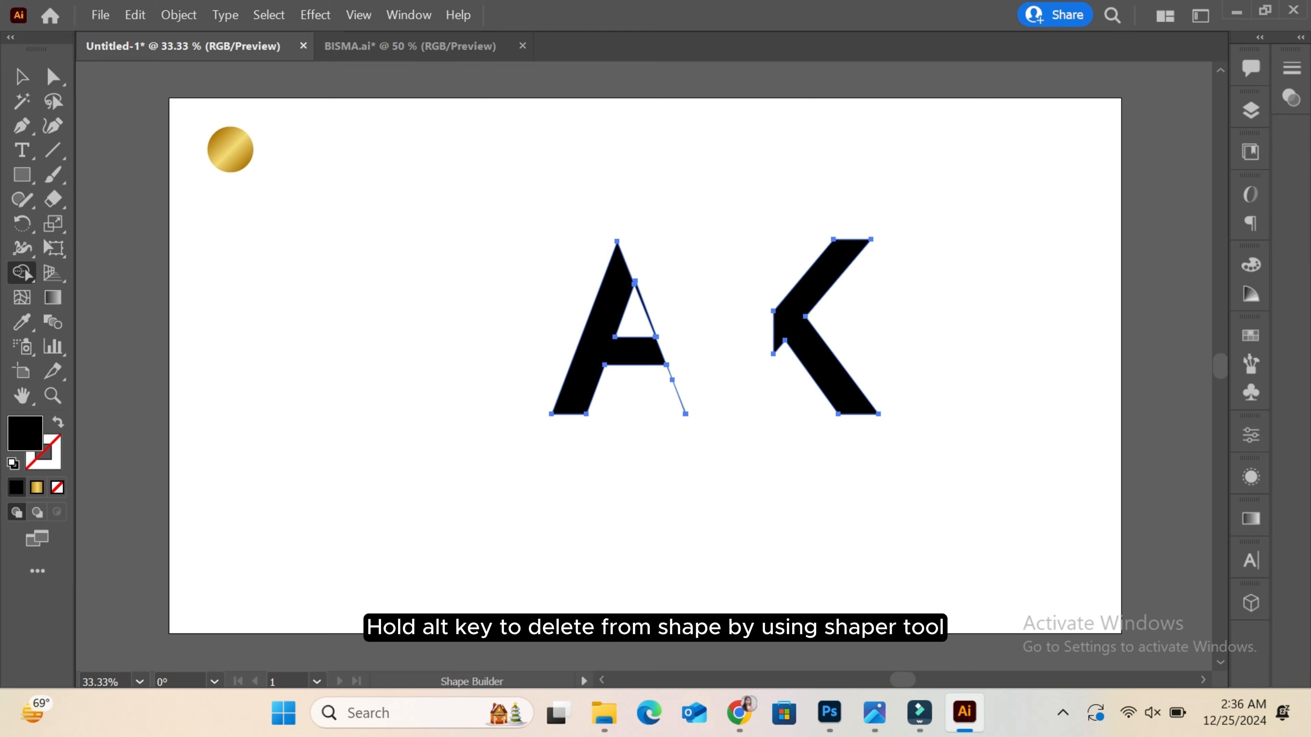
alt+drag(672, 318, 639, 321)
click(22, 77)
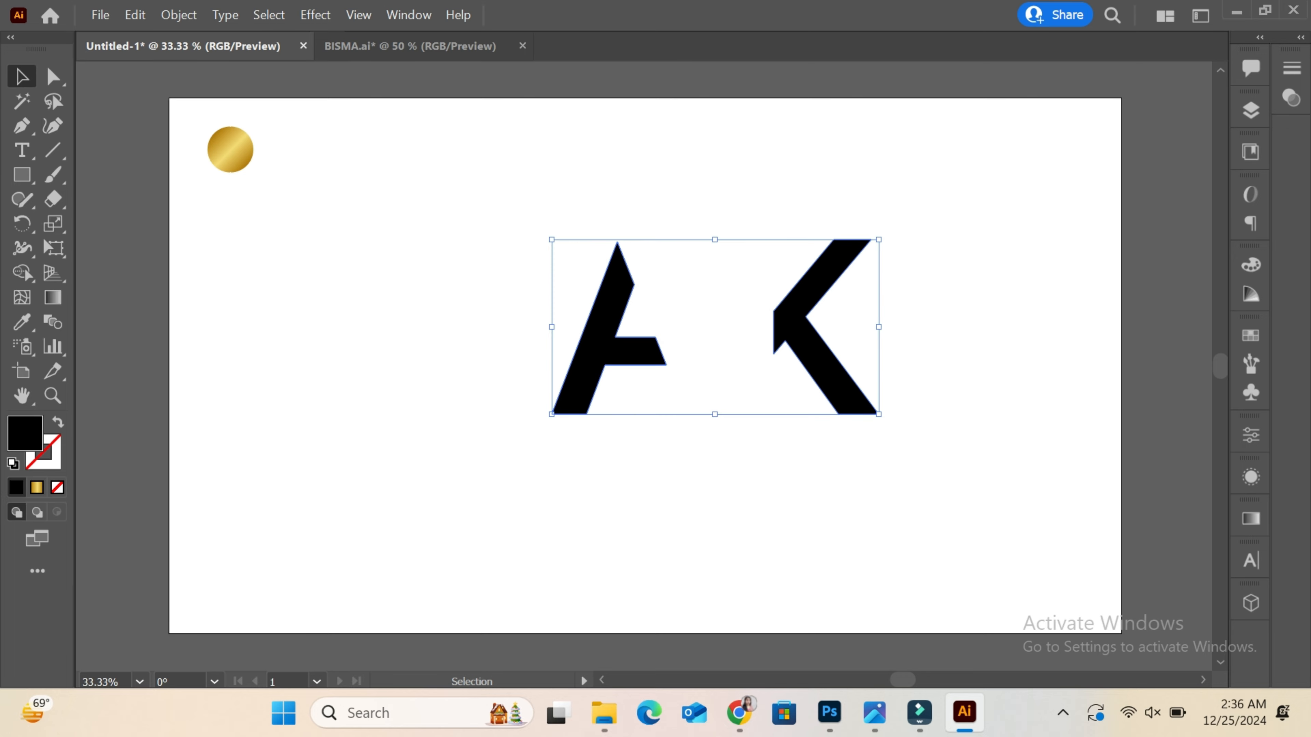
click(384, 258)
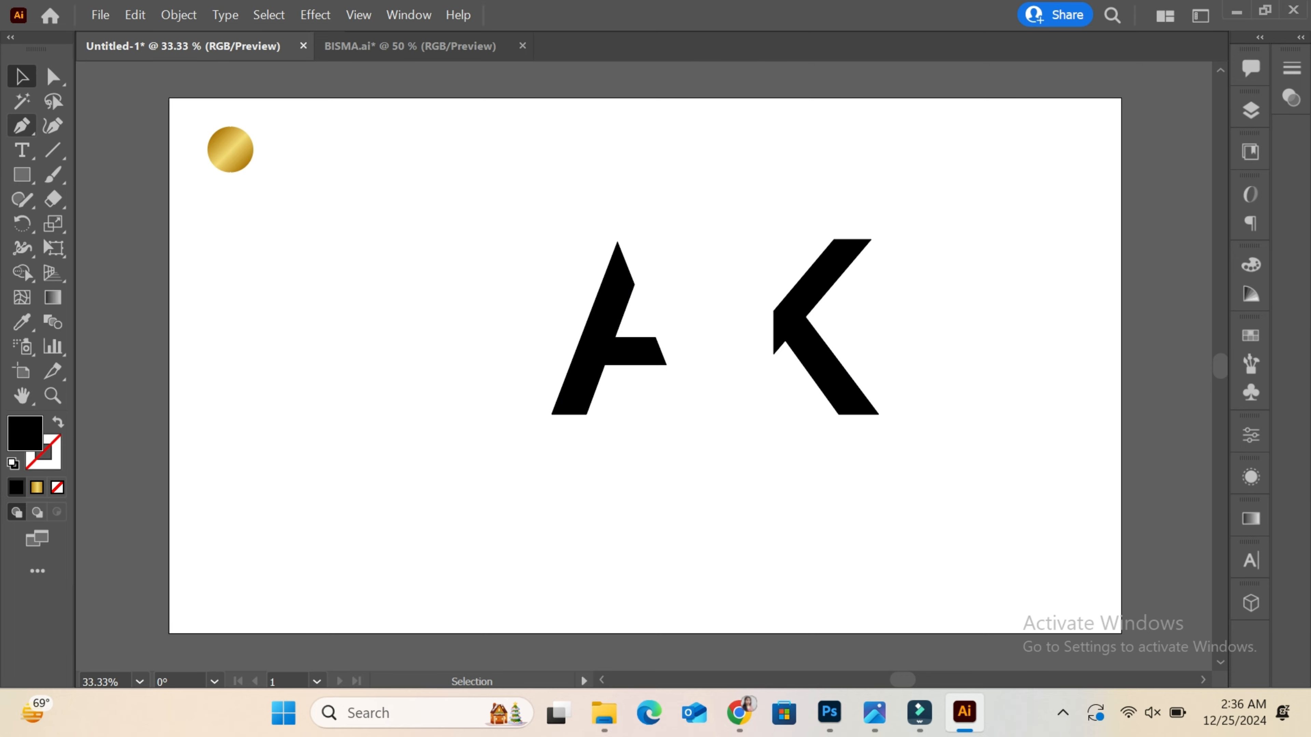
- Draw an open S-shaped Pen path, black stroke without fill, about 318 × 469 px, from above the A to below the gap between the letters
drag(22, 125, 103, 123)
key(shift+x)
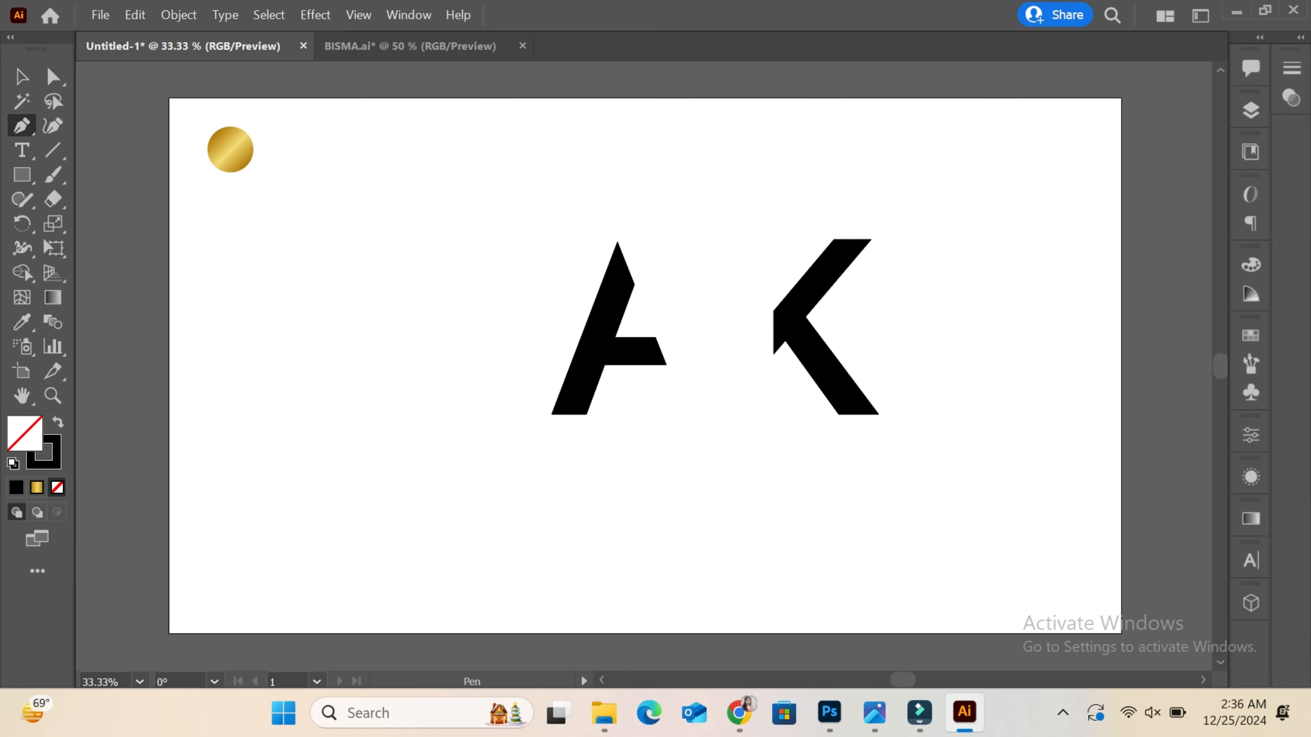
click(601, 221)
drag(680, 370, 831, 462)
click(681, 370)
key(ctrl+z)
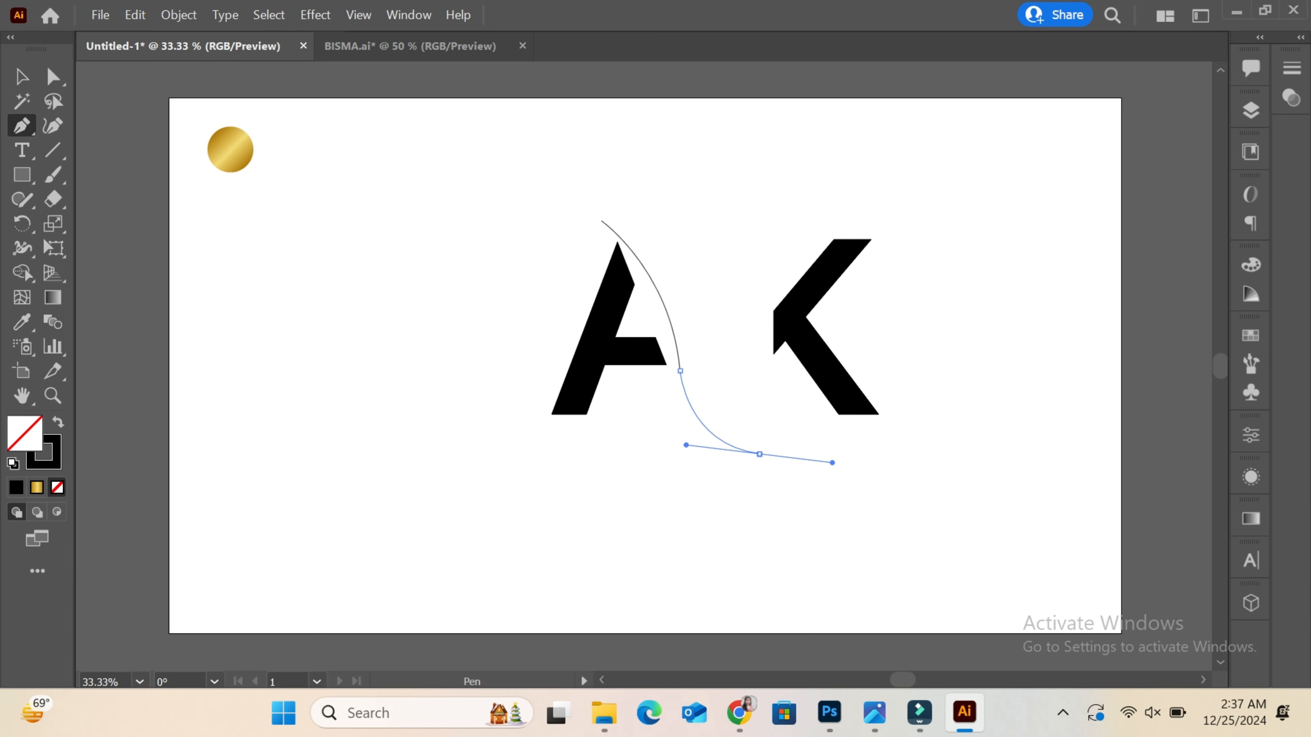
key(Escape)
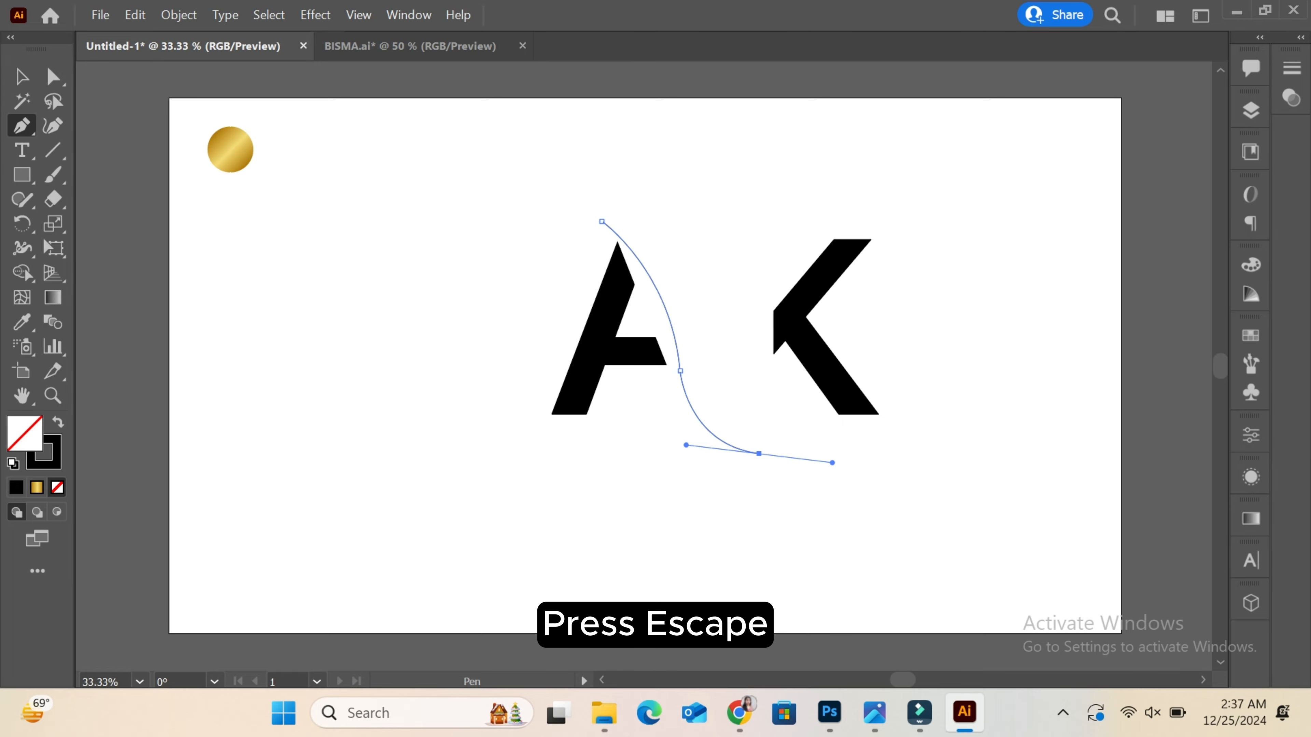
- Examine the middle anchor point of the S-curve up close for a smooth transition
click(22, 76)
click(53, 76)
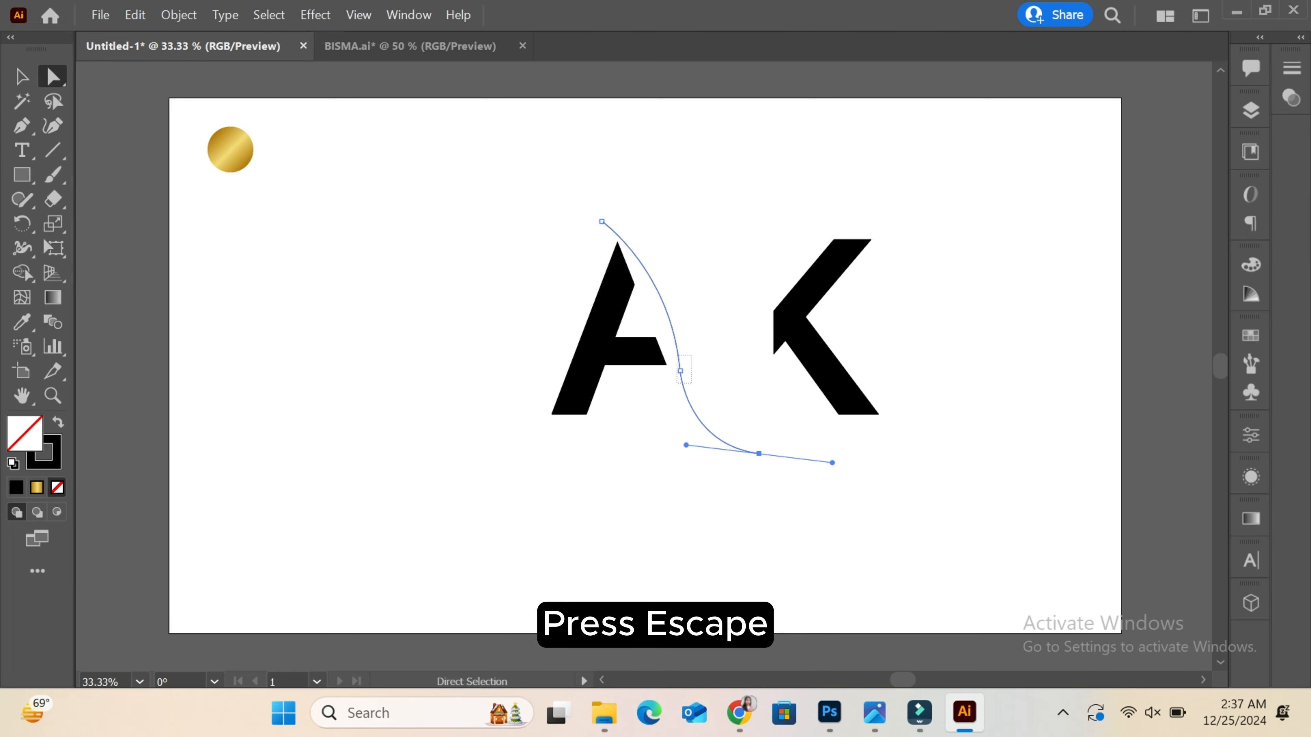
drag(691, 383, 676, 355)
key(ctrl+plus)
key(ctrl+plus)
key(ctrl+plus)
key(ctrl+plus)
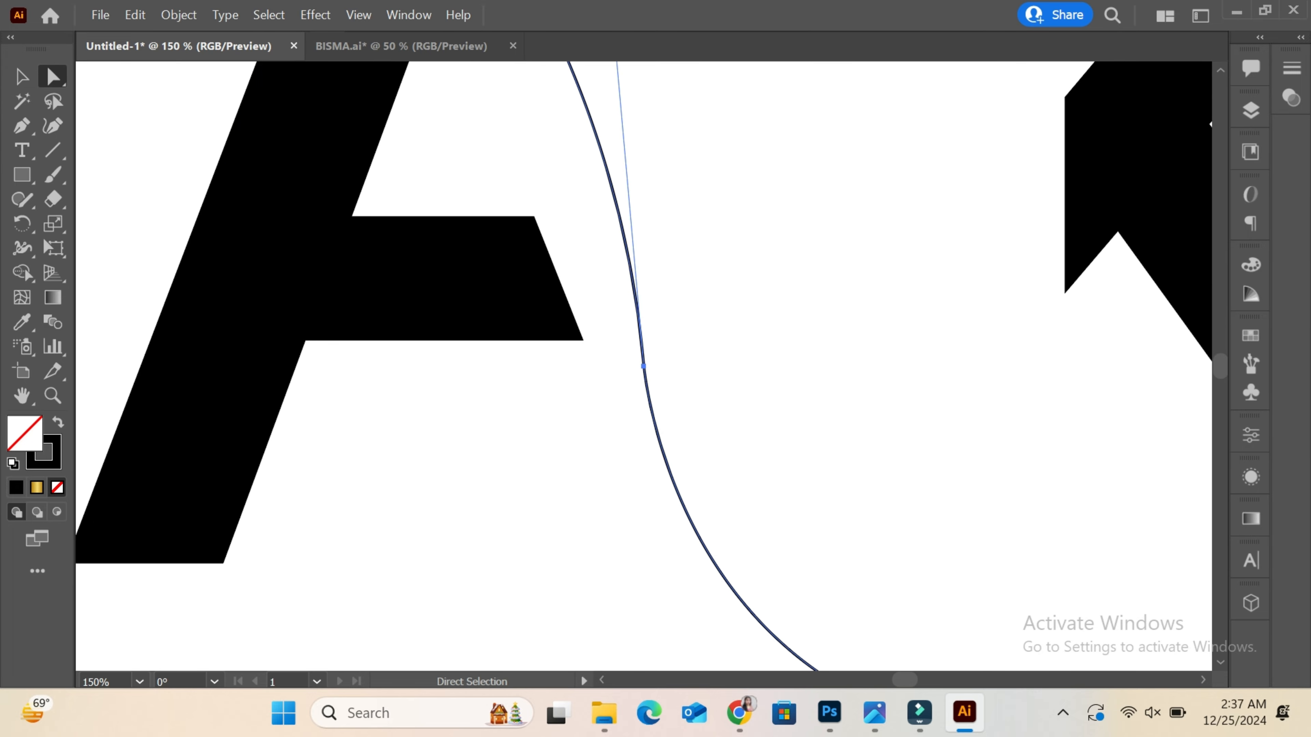
key(ctrl+minus)
key(ctrl+minus)
key(ctrl+minus)
key(ctrl+minus)
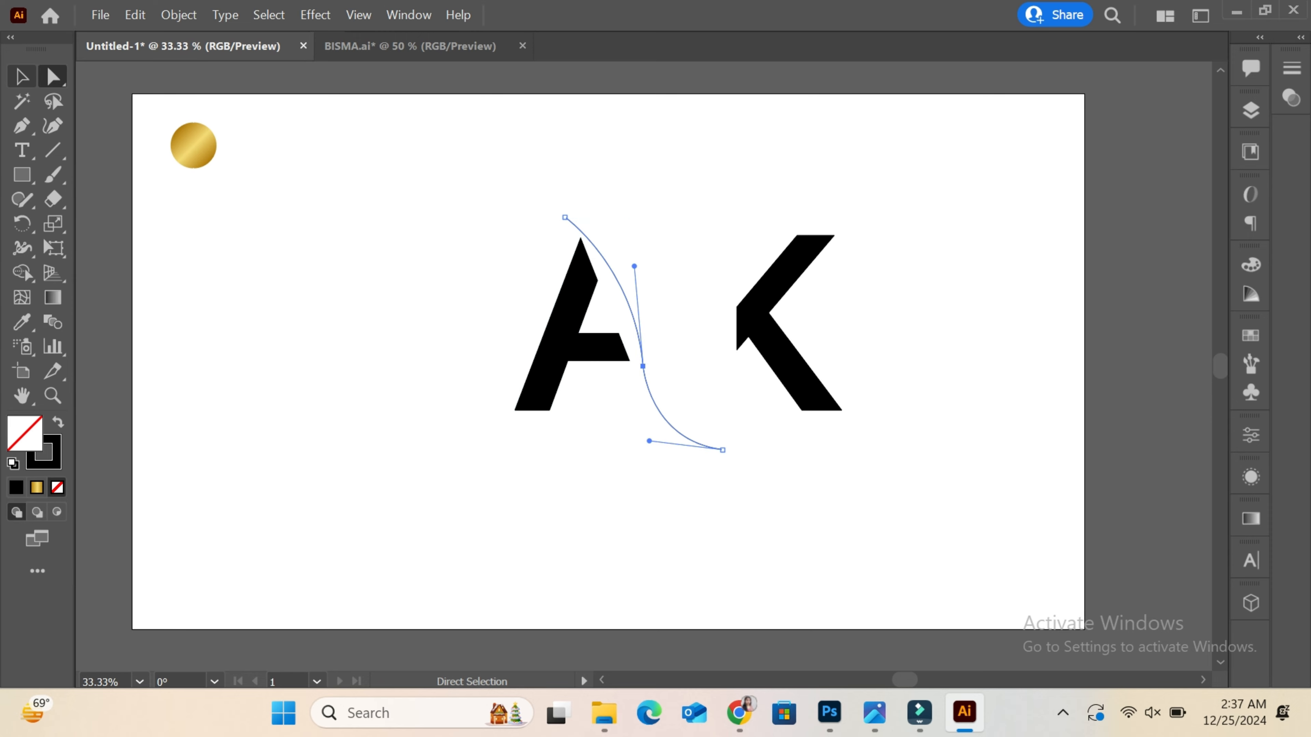
- Give the S-curve a 20 pt stroke with the lens-shaped width profile that tapers at both ends
click(23, 77)
click(413, 289)
drag(646, 309, 622, 328)
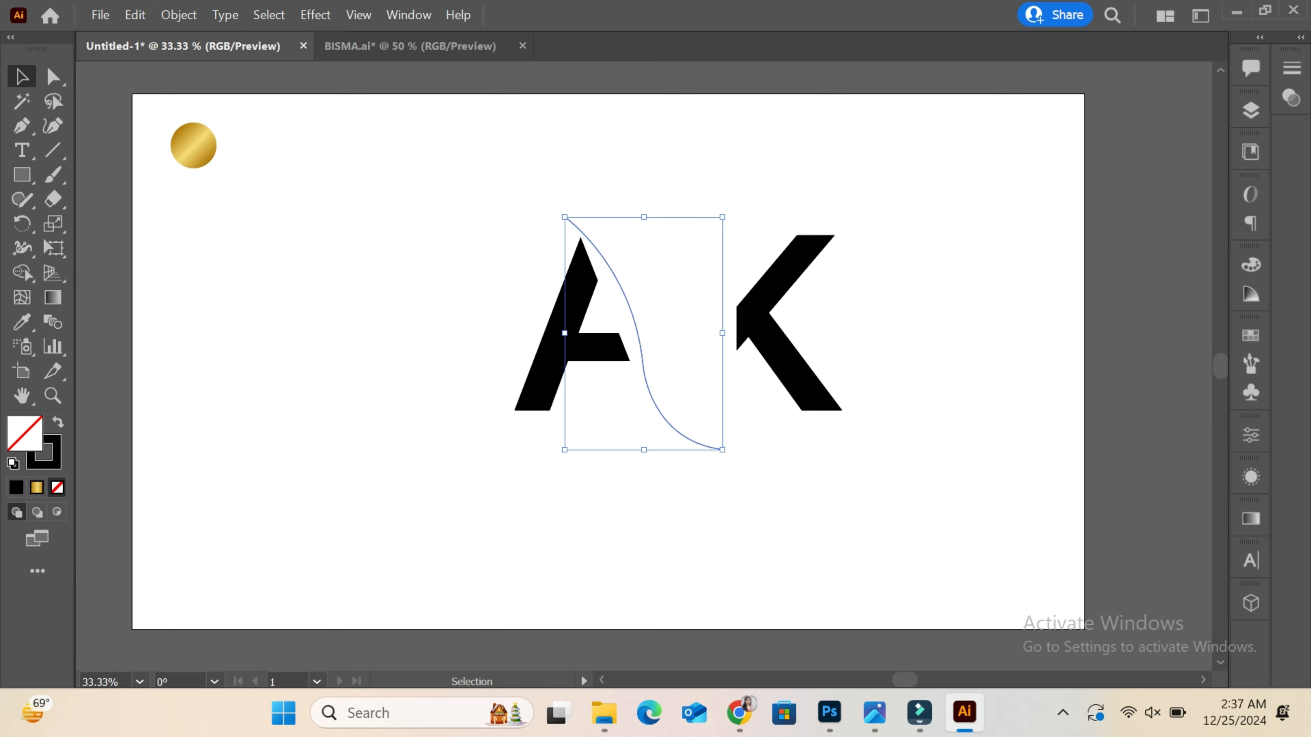
click(1251, 436)
click(1072, 305)
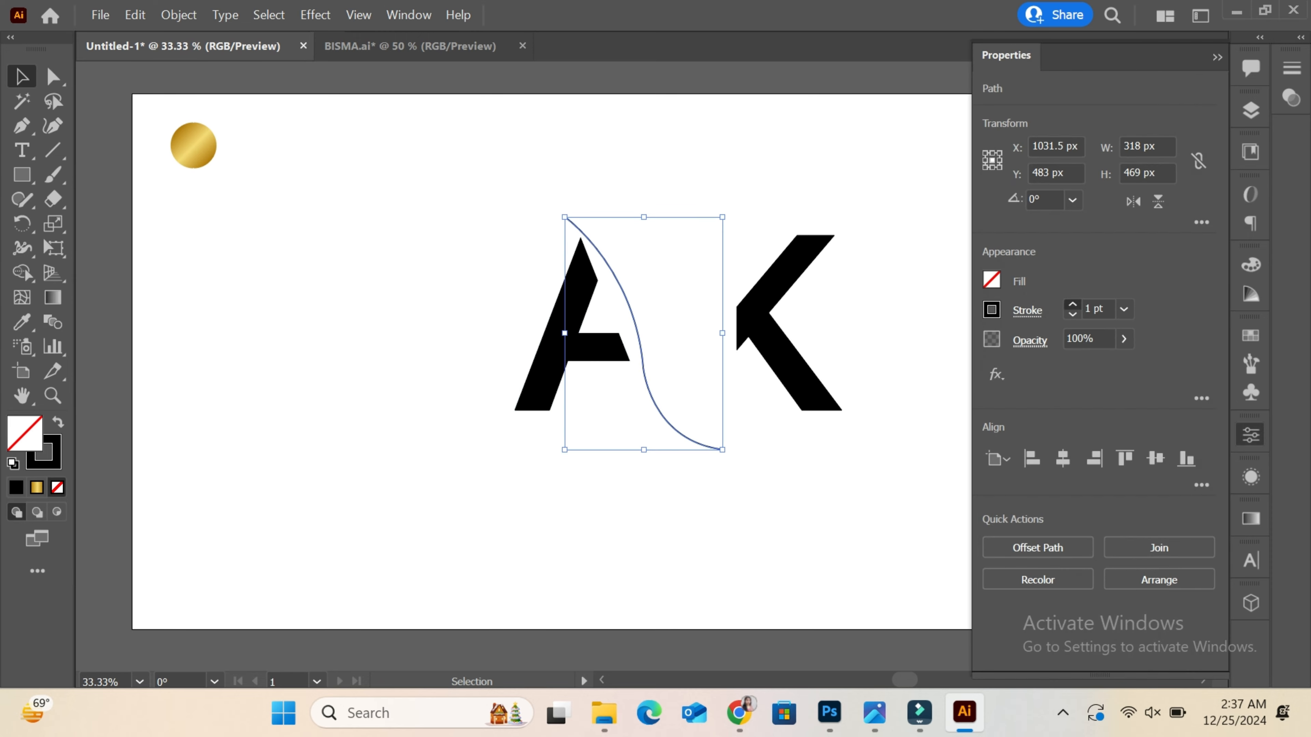
click(1027, 310)
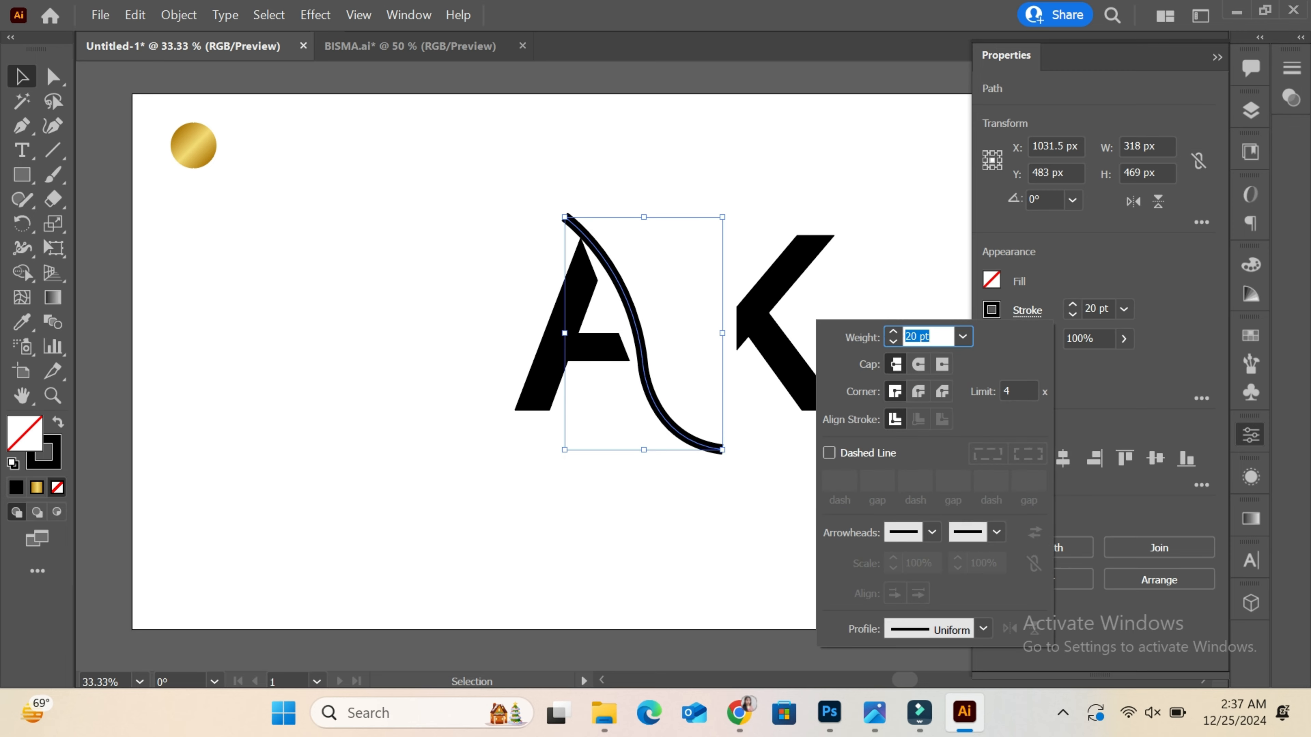
click(983, 628)
click(936, 422)
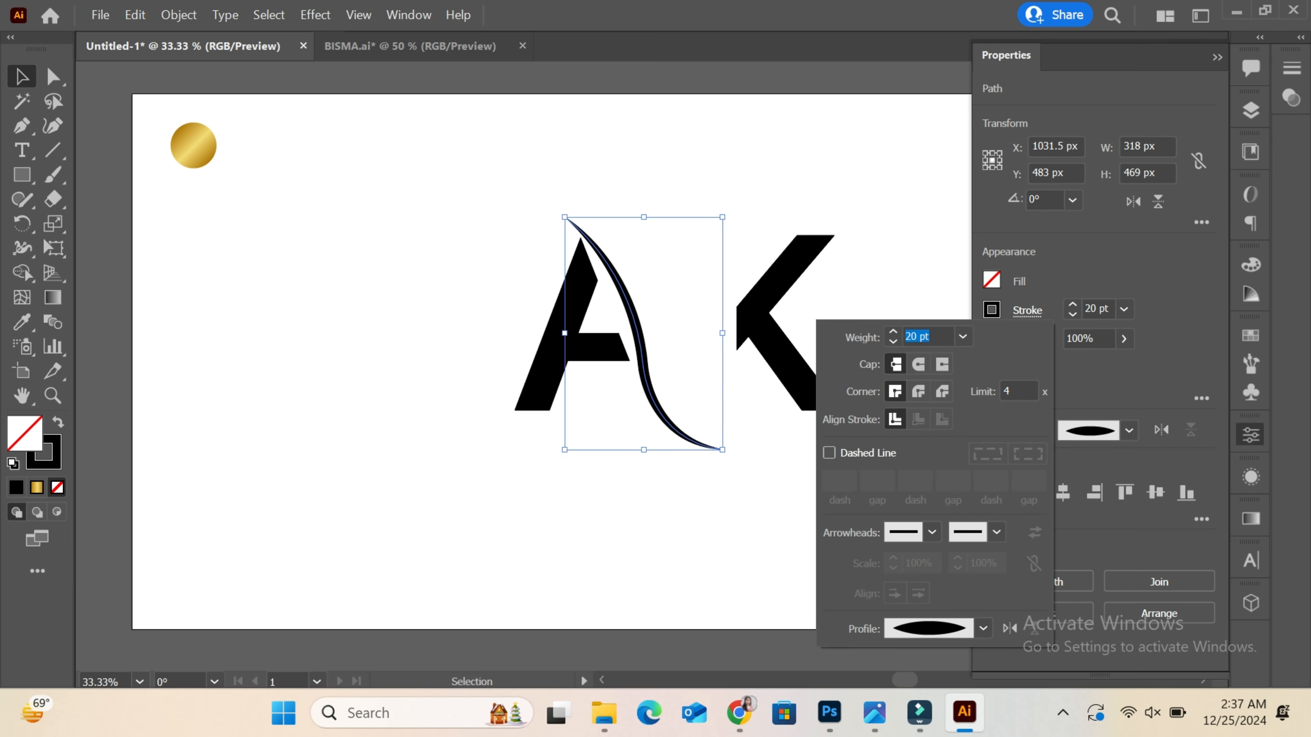
key(Escape)
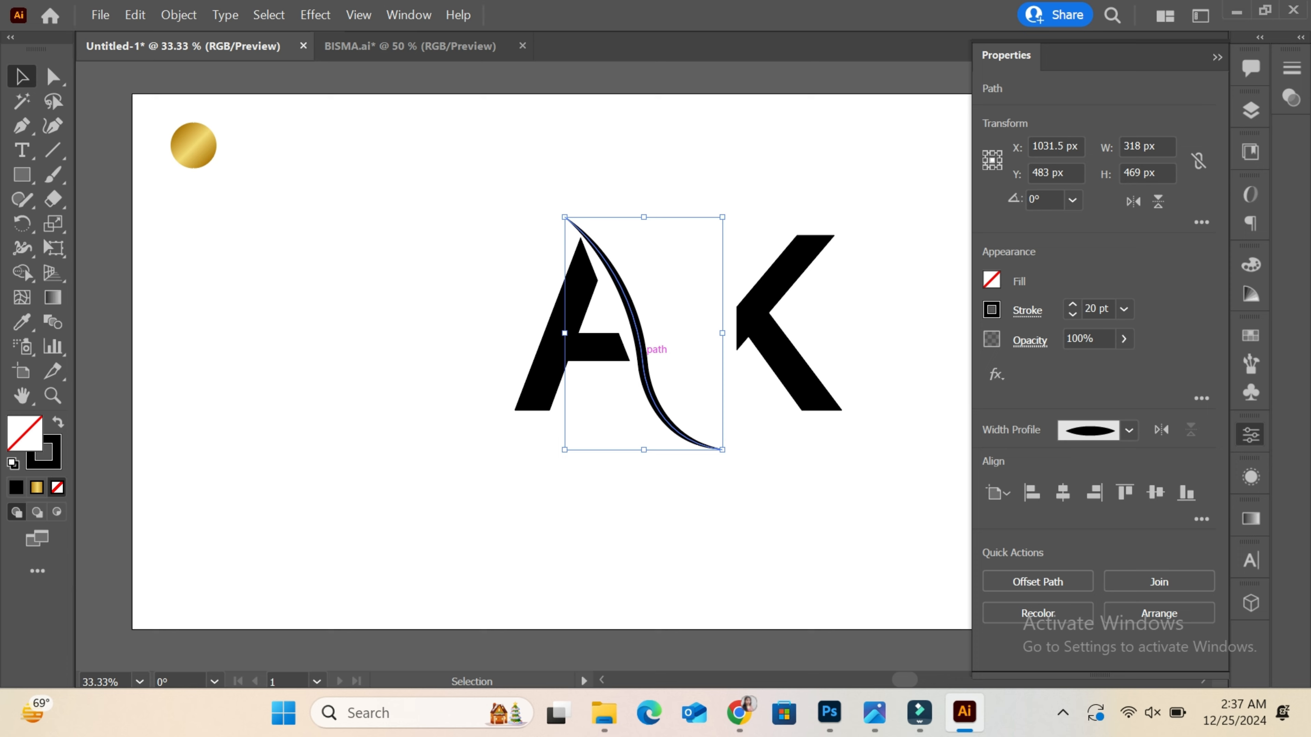
click(1251, 434)
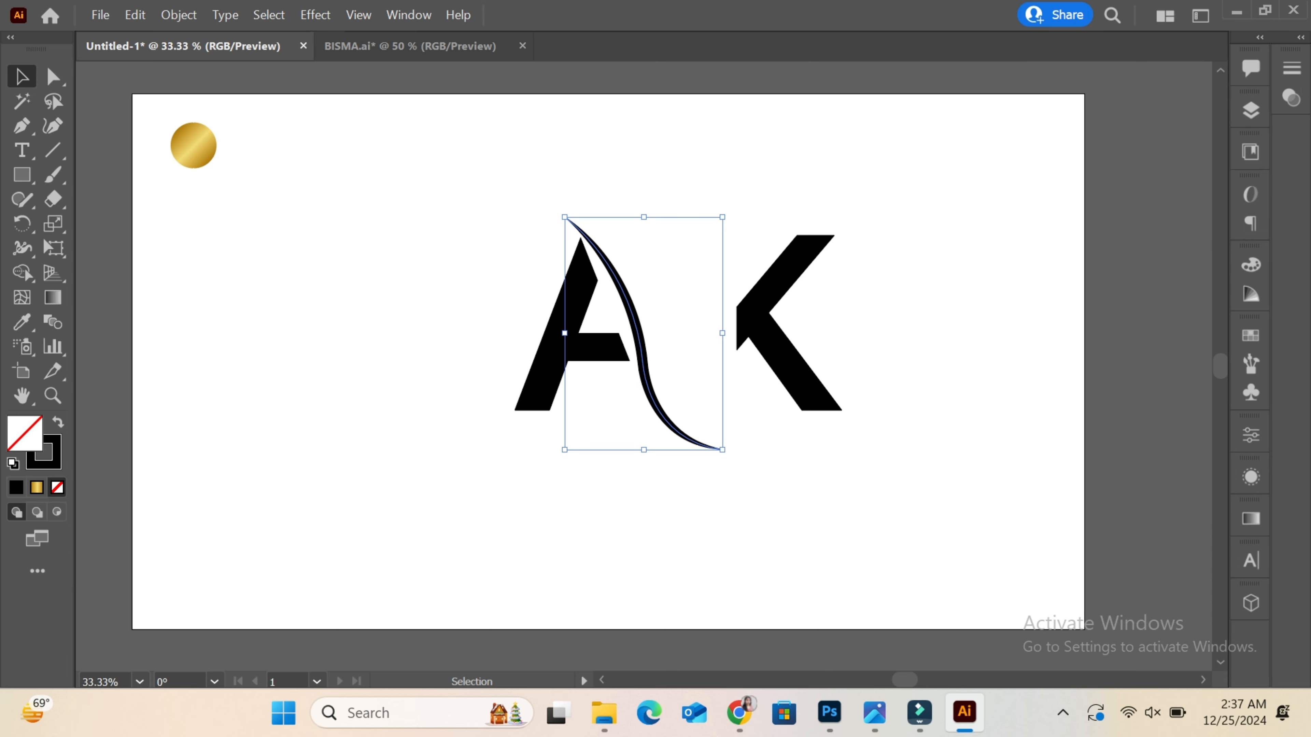
- Enlarge the S-curve slightly from its centre and move it against the A to form its right leg
drag(722, 449, 731, 463)
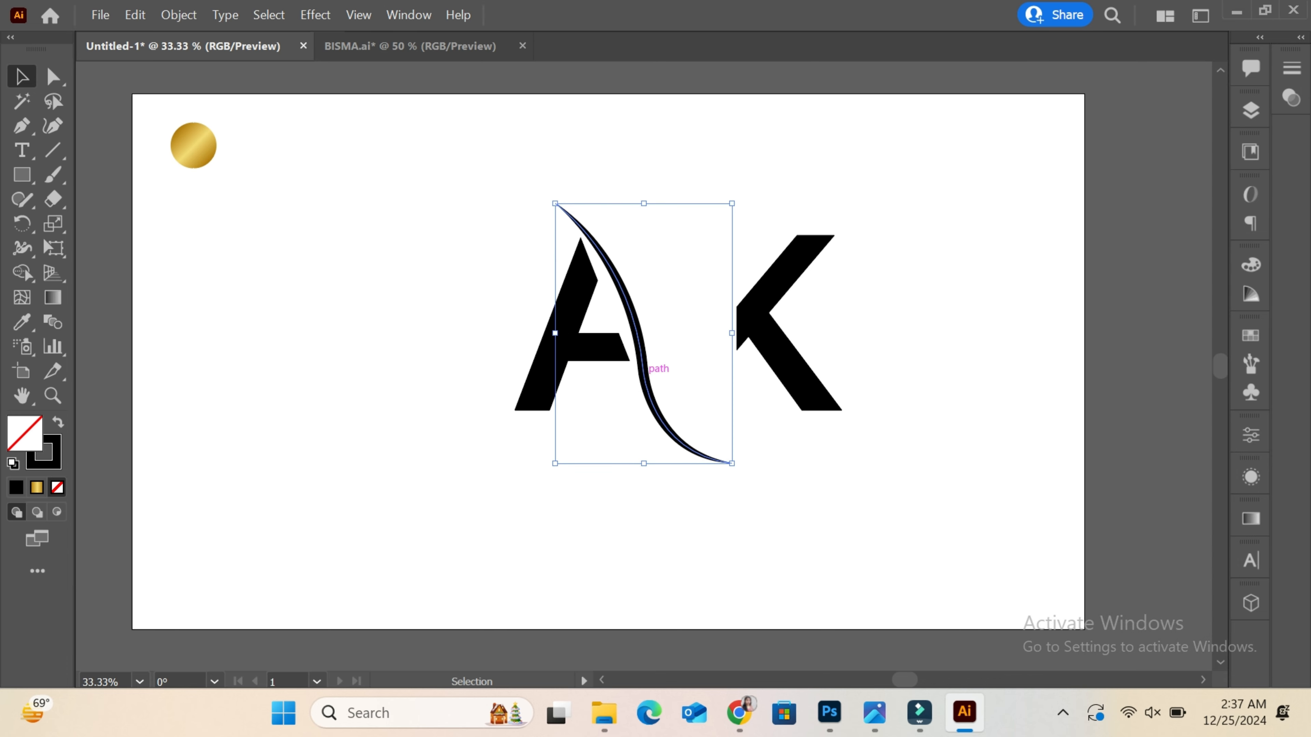
drag(646, 368, 631, 368)
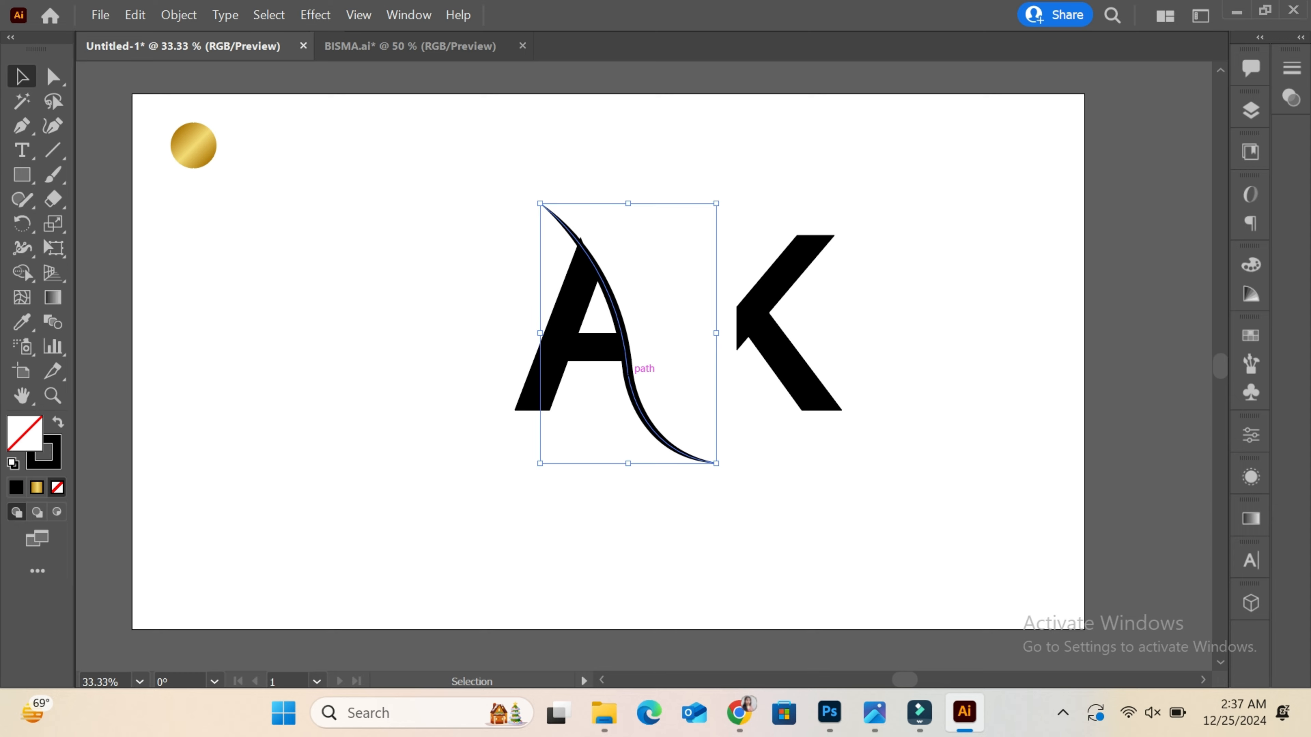
click(676, 336)
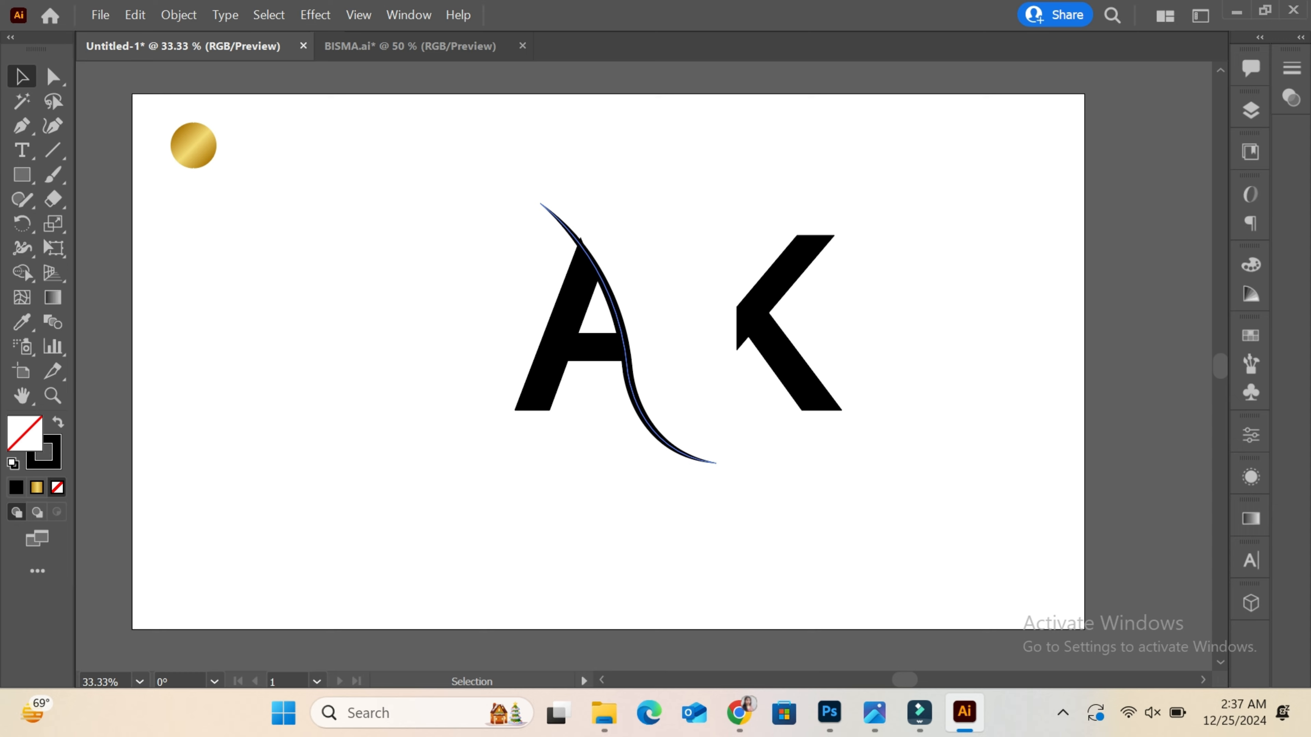
- Duplicate the S-curve a short distance to its right, leaving a thin gap between the two strokes
drag(625, 334, 641, 331)
click(758, 321)
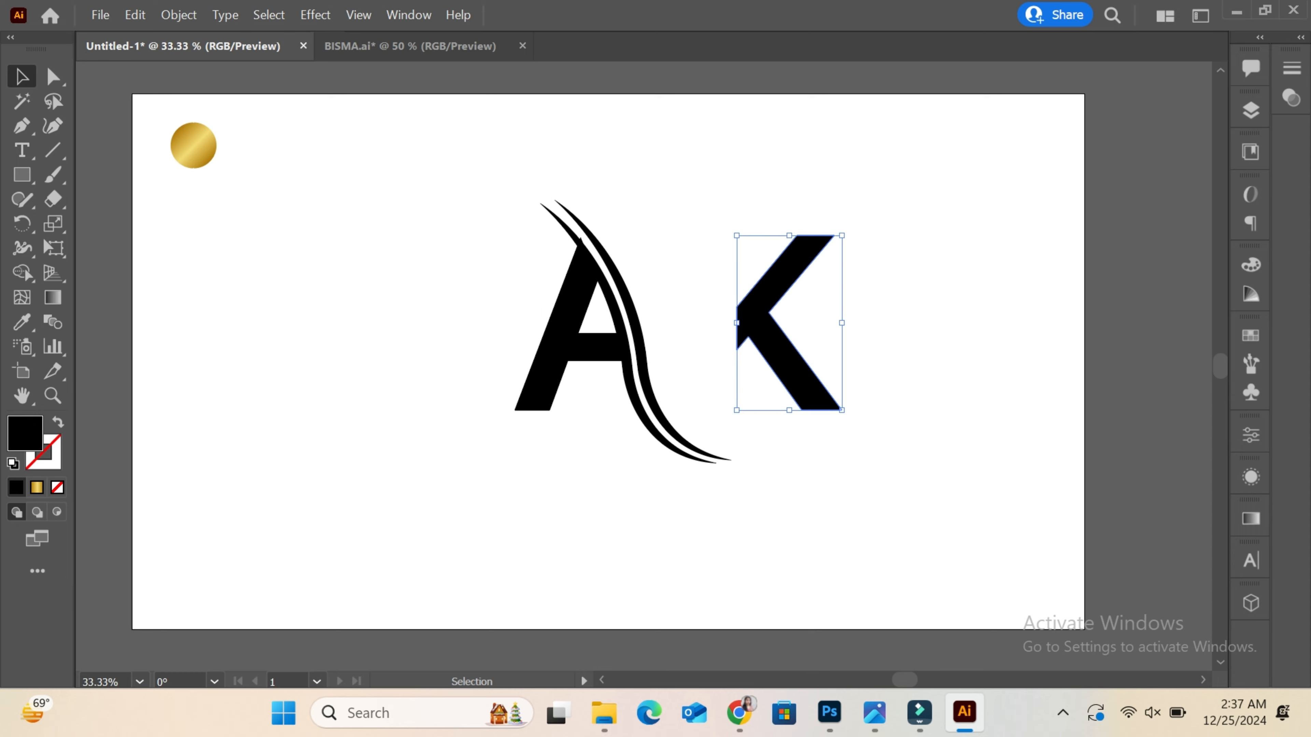
- Move the K horizontally towards the A until its left edge overlaps the right S-curve
key(Left)
key(Left)
key(Left)
key(Left)
key(Left)
key(Left)
key(Left)
key(Left)
key(Left)
key(Left)
key(Left)
key(Left)
key(Left)
key(Left)
key(Left)
key(Left)
key(Left)
key(Left)
key(Left)
key(Left)
key(Left)
key(Left)
key(Left)
key(Left)
key(Left)
key(Left)
key(Left)
key(Left)
key(Left)
key(Left)
key(Left)
key(Left)
key(Left)
key(Left)
key(Left)
key(Left)
key(Left)
key(Left)
key(Left)
key(Left)
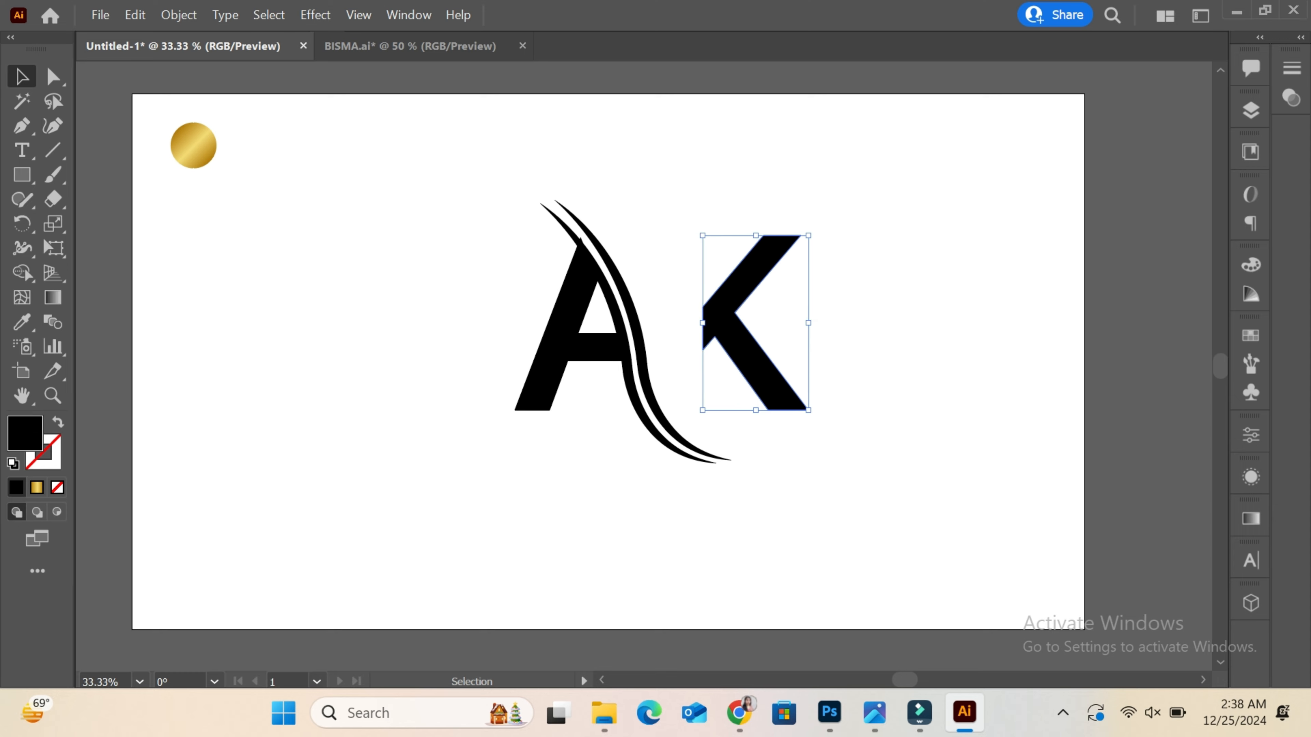
key(Left)
key(Left)
key(Left)
key(Left)
key(Left)
key(Left)
key(Left)
key(Left)
key(Left)
key(Left)
key(Left)
key(Left)
key(Left)
key(Left)
key(Left)
key(Left)
key(Left)
key(Left)
key(Left)
key(Left)
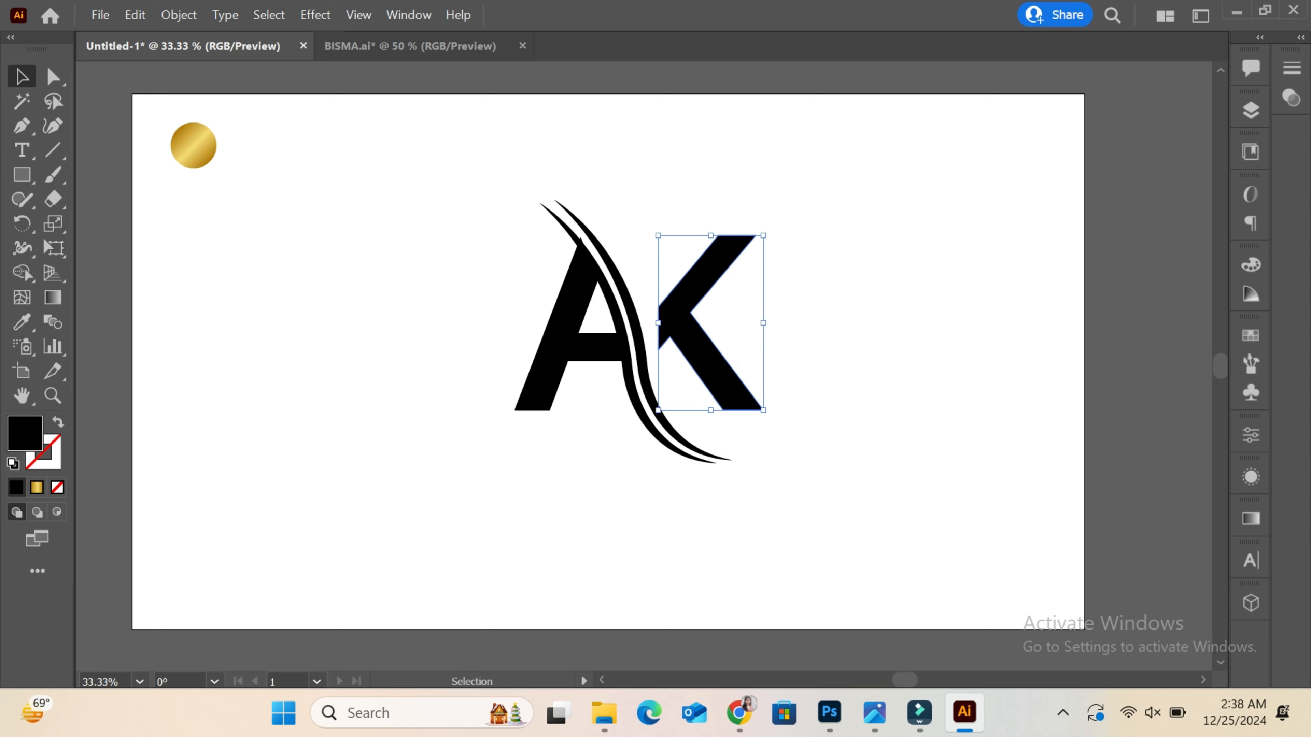
key(Left)
key(Left)
key(Left)
key(Left)
key(ctrl+shift+a)
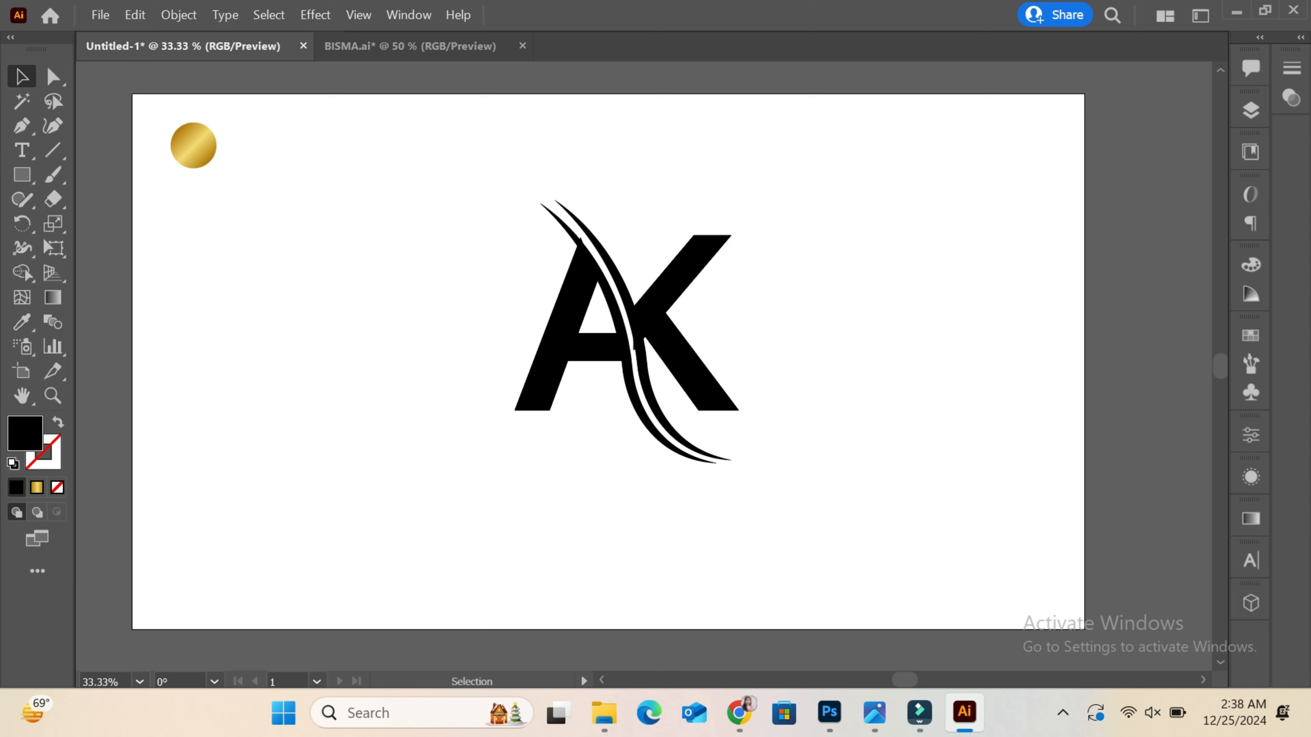
drag(764, 483, 671, 456)
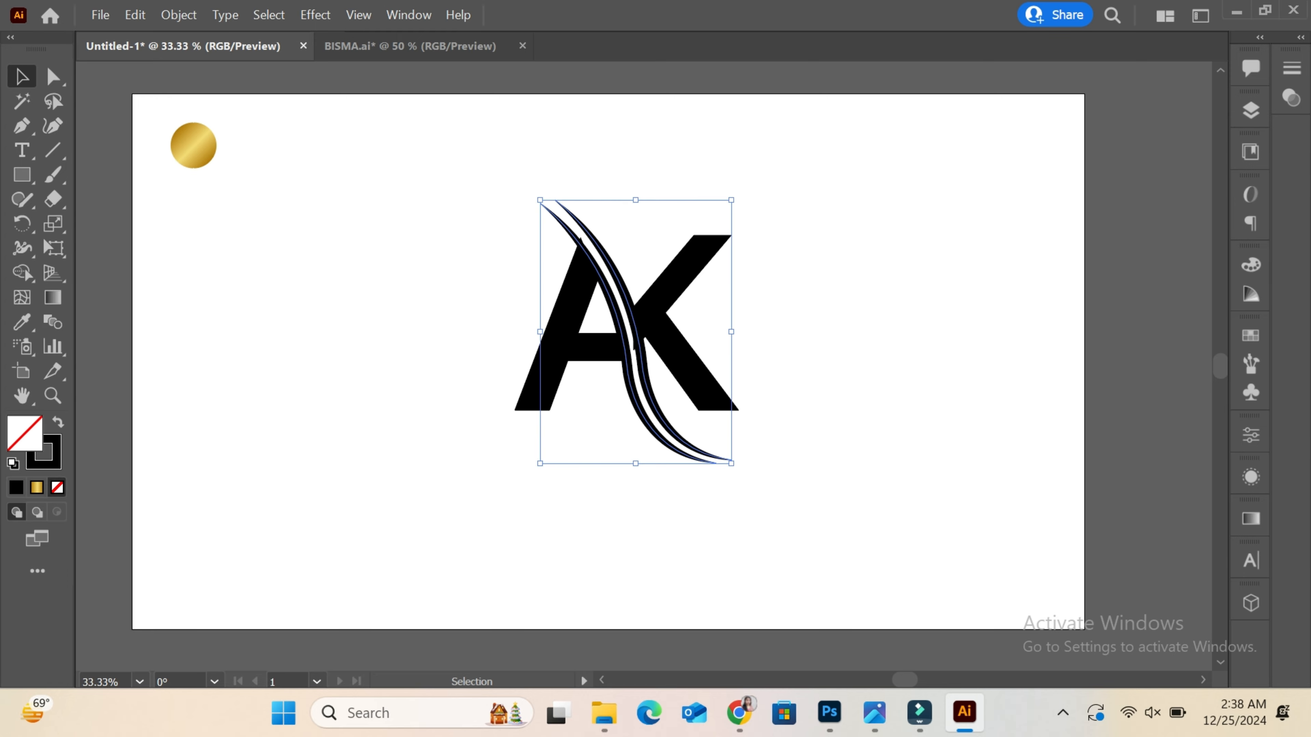
right_click(638, 368)
key(Escape)
click(776, 488)
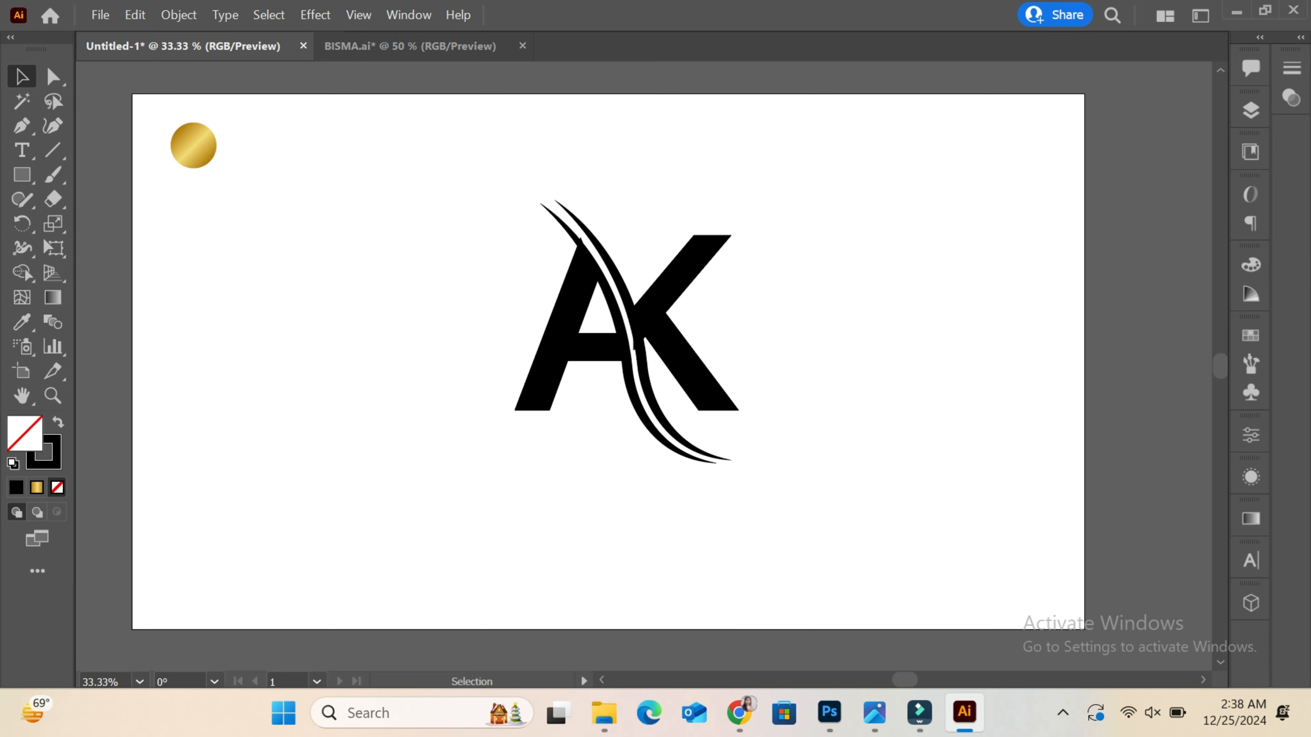
- Reduce the stroke weight of both S-curves by a few points to make them slightly thinner
drag(776, 488, 686, 452)
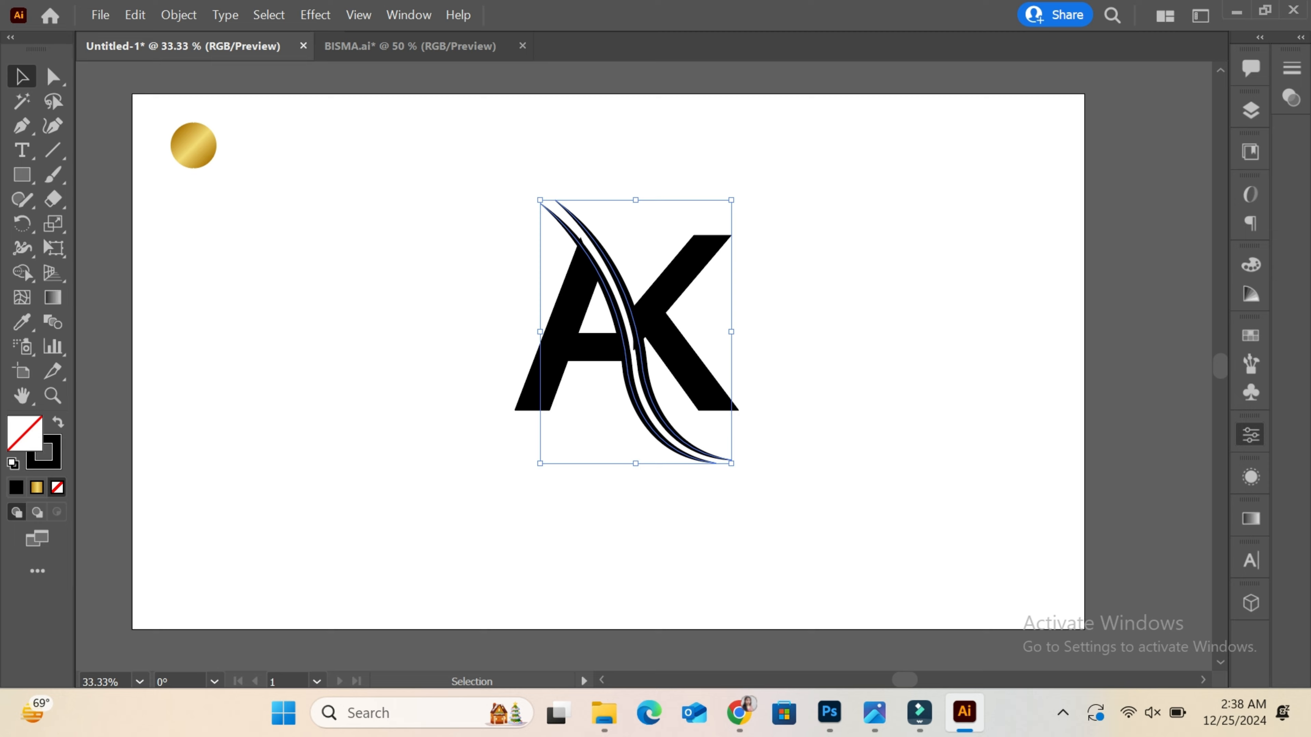
click(1250, 435)
click(1072, 314)
click(1073, 314)
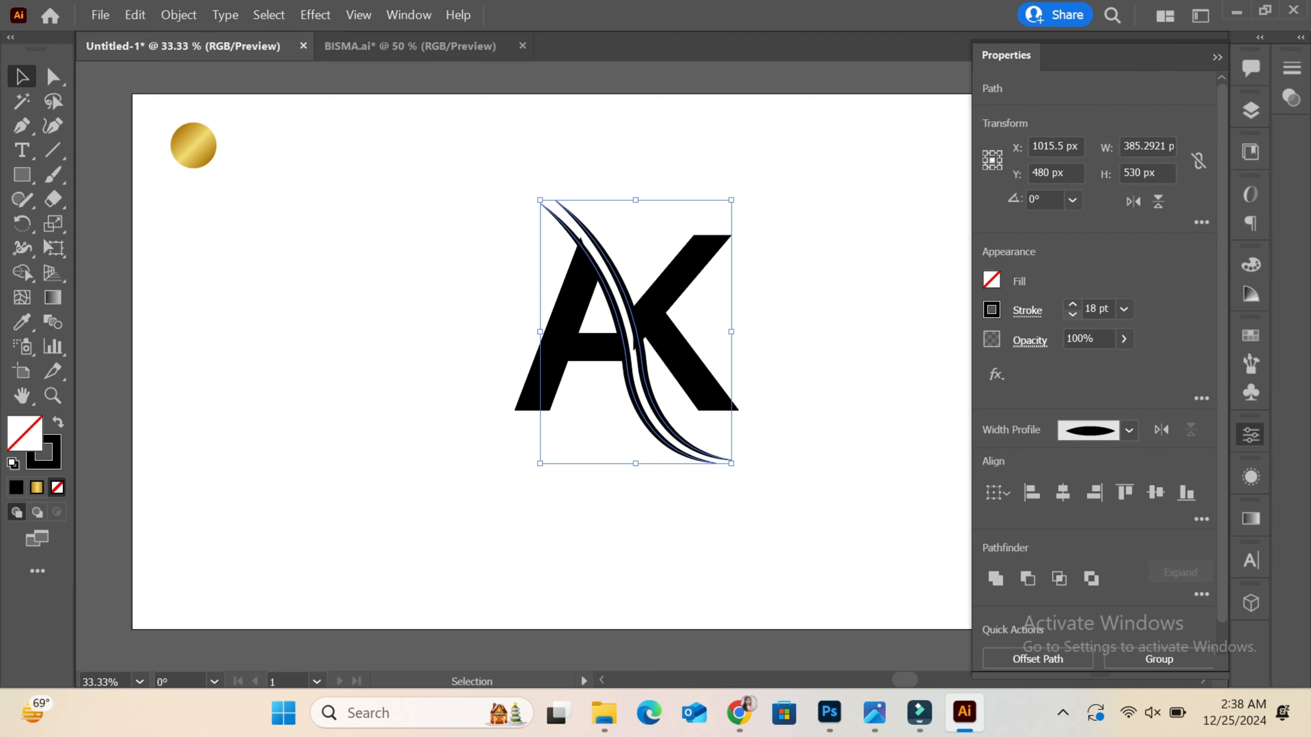
click(1072, 315)
click(1072, 315)
click(1217, 56)
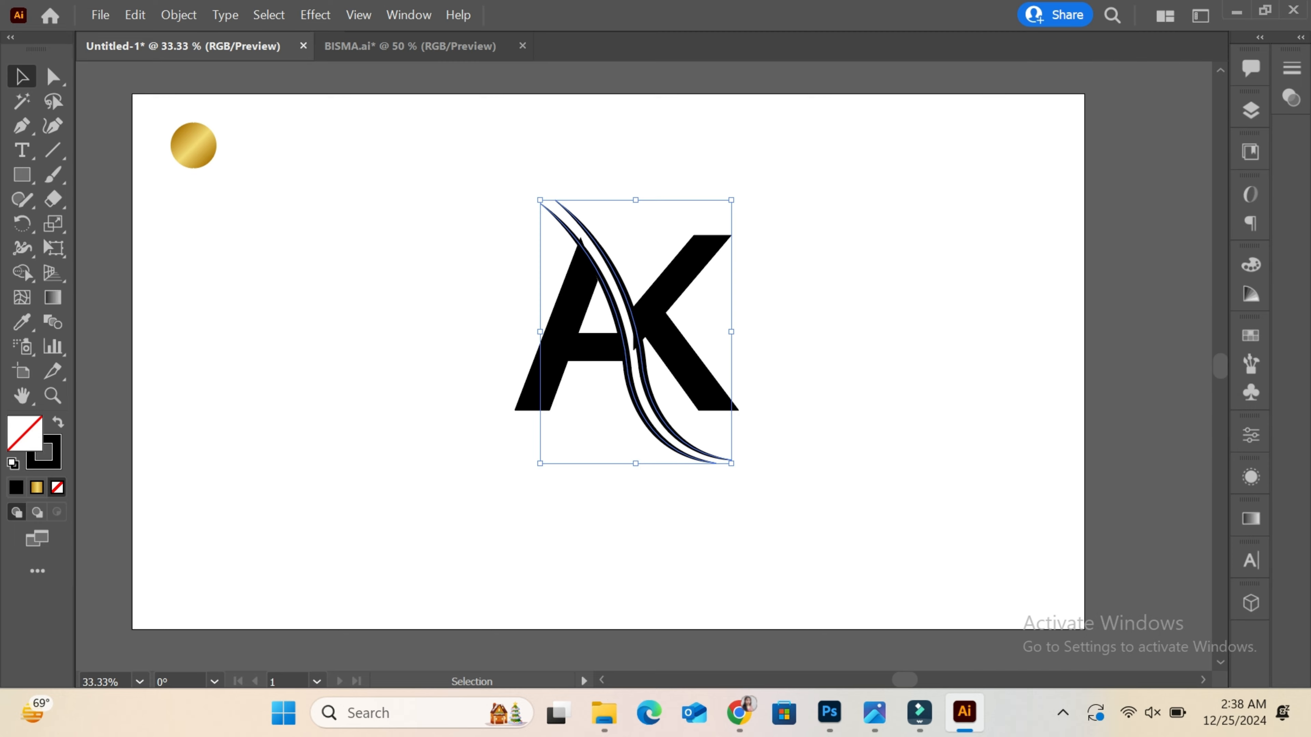
- Convert the strokes of both S-curves into filled shapes with Outline Stroke
right_click(759, 242)
click(179, 15)
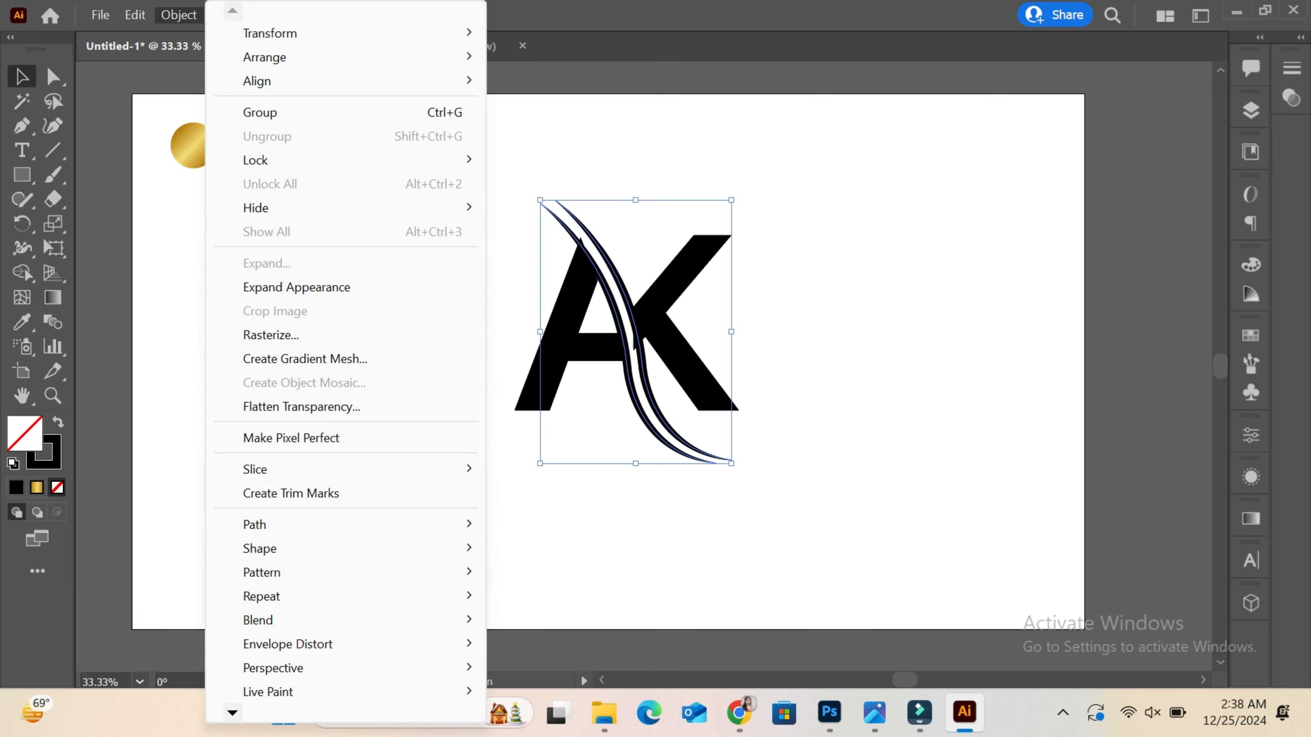
mouse_move(254, 524)
click(559, 311)
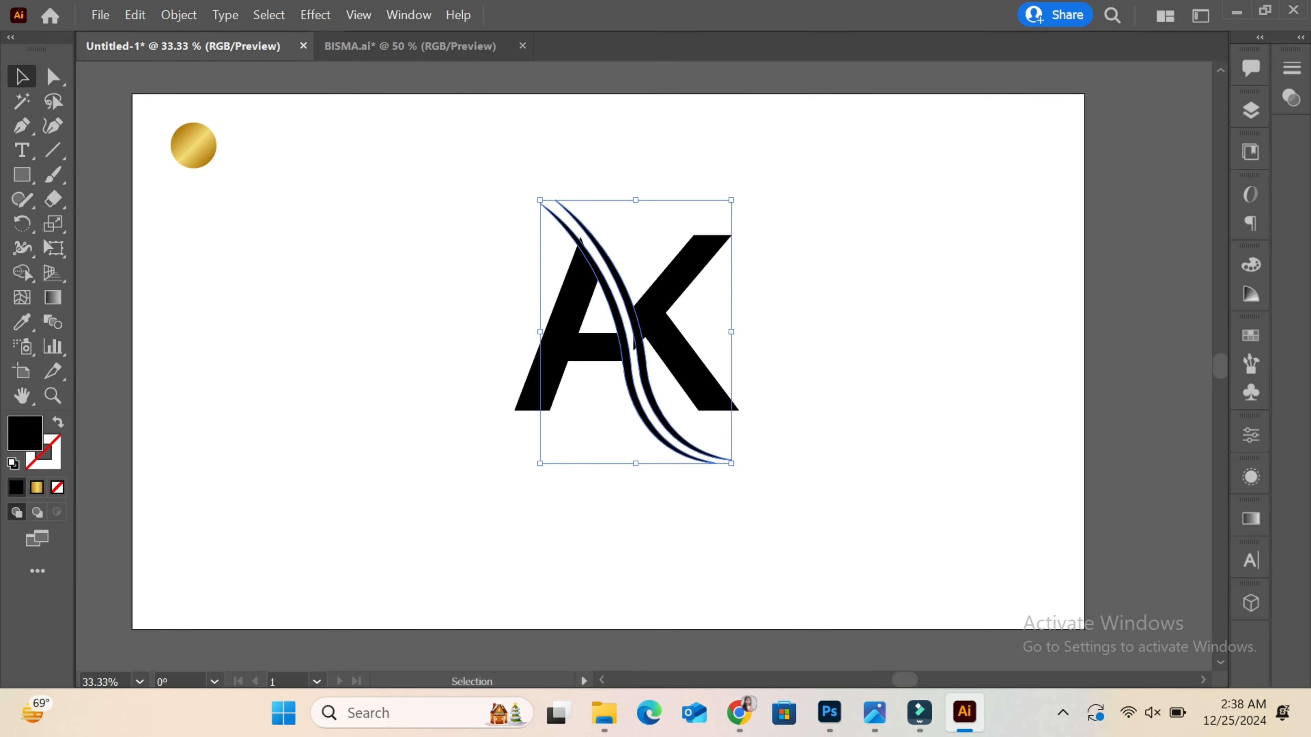
- Shift the K together with the right S-curve very slightly towards the A
drag(485, 166, 723, 445)
click(804, 444)
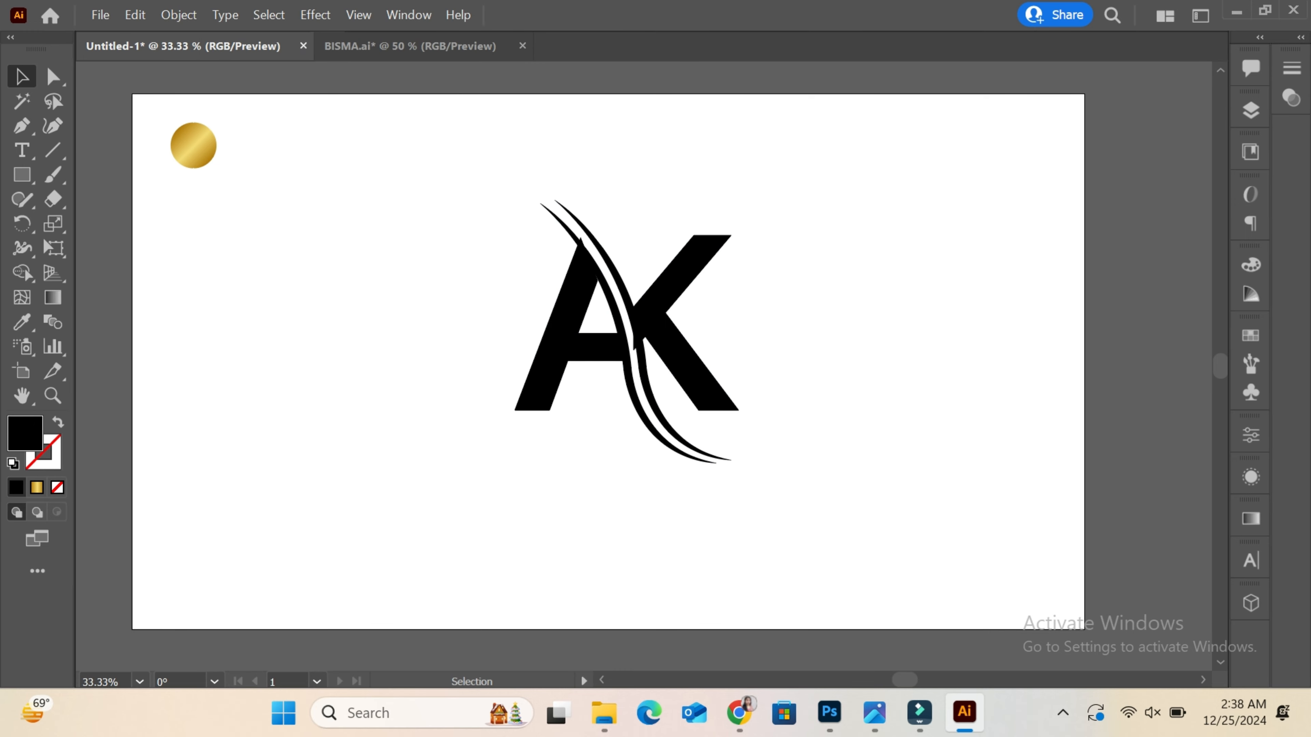
drag(649, 329, 649, 331)
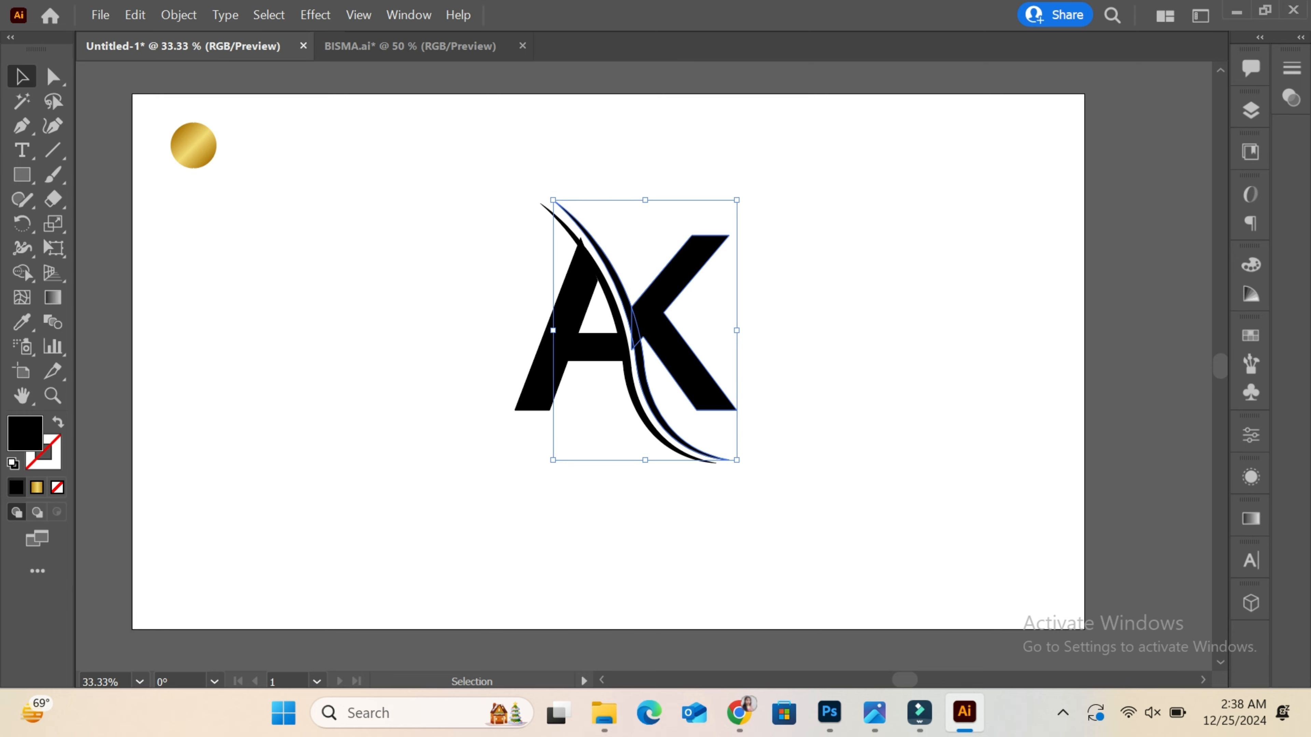
- Use Shape Builder to remove the K sliver in the gap between the curves and merge the K with the right S-curve
shift+click(593, 346)
key(shift+m)
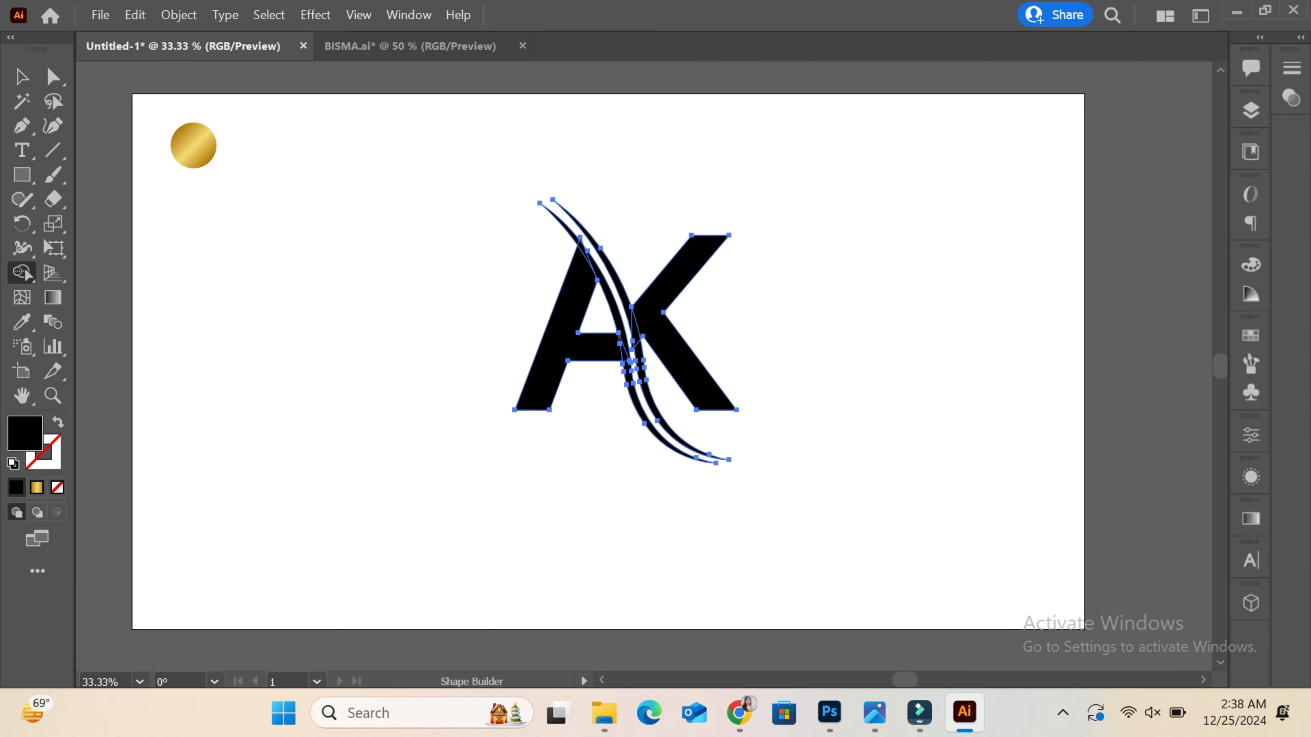
key(ctrl+plus)
key(ctrl+plus)
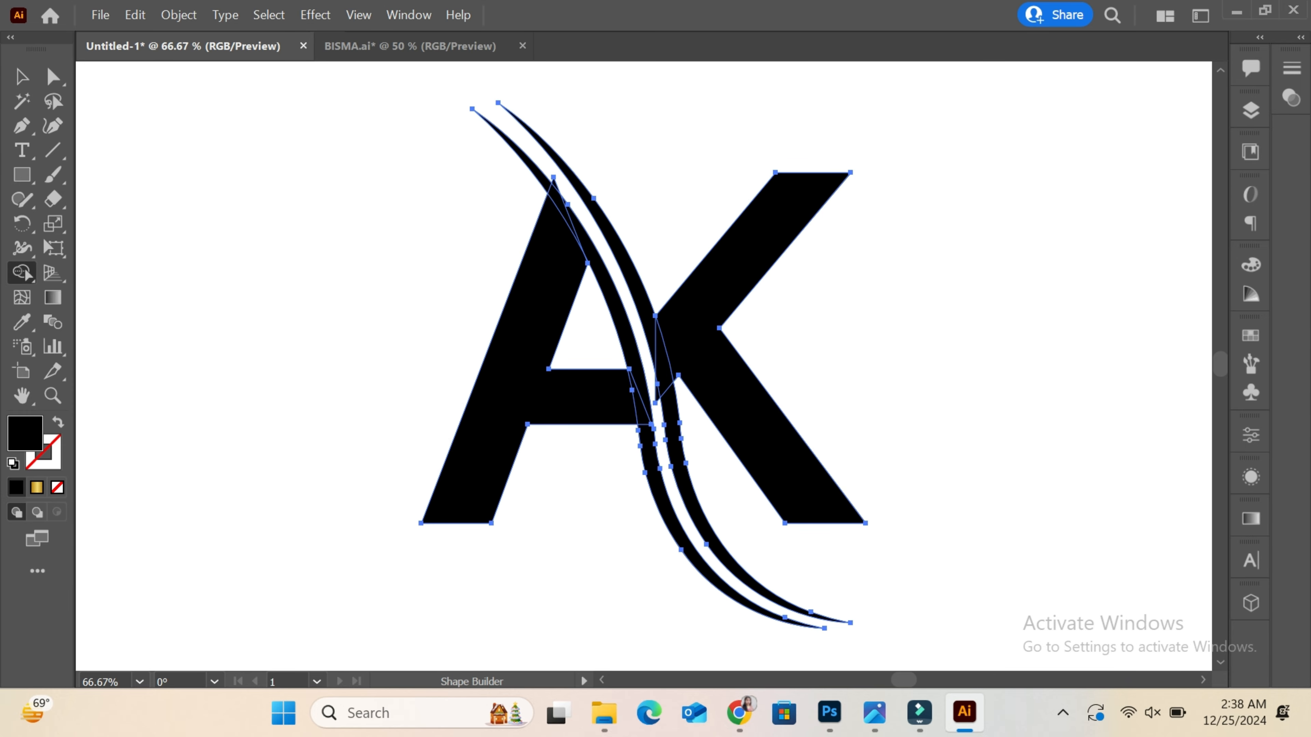
alt+click(657, 394)
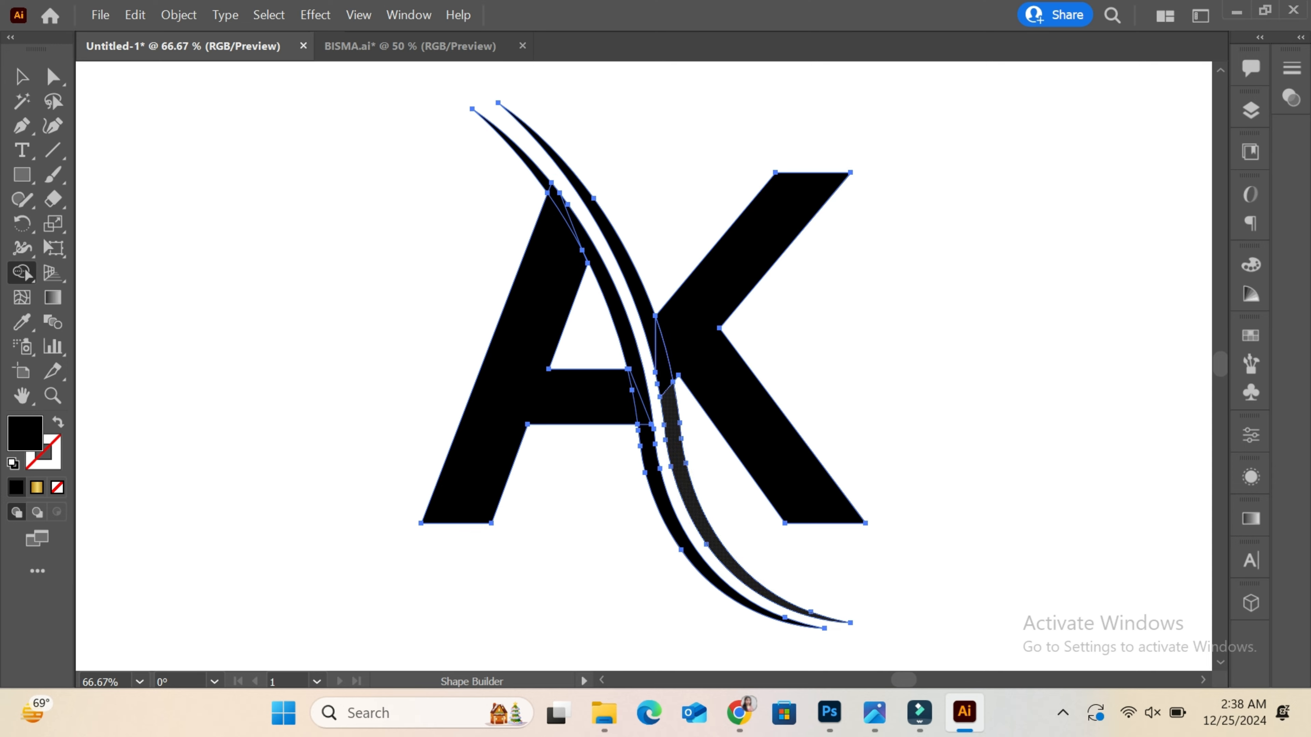
drag(646, 340, 686, 345)
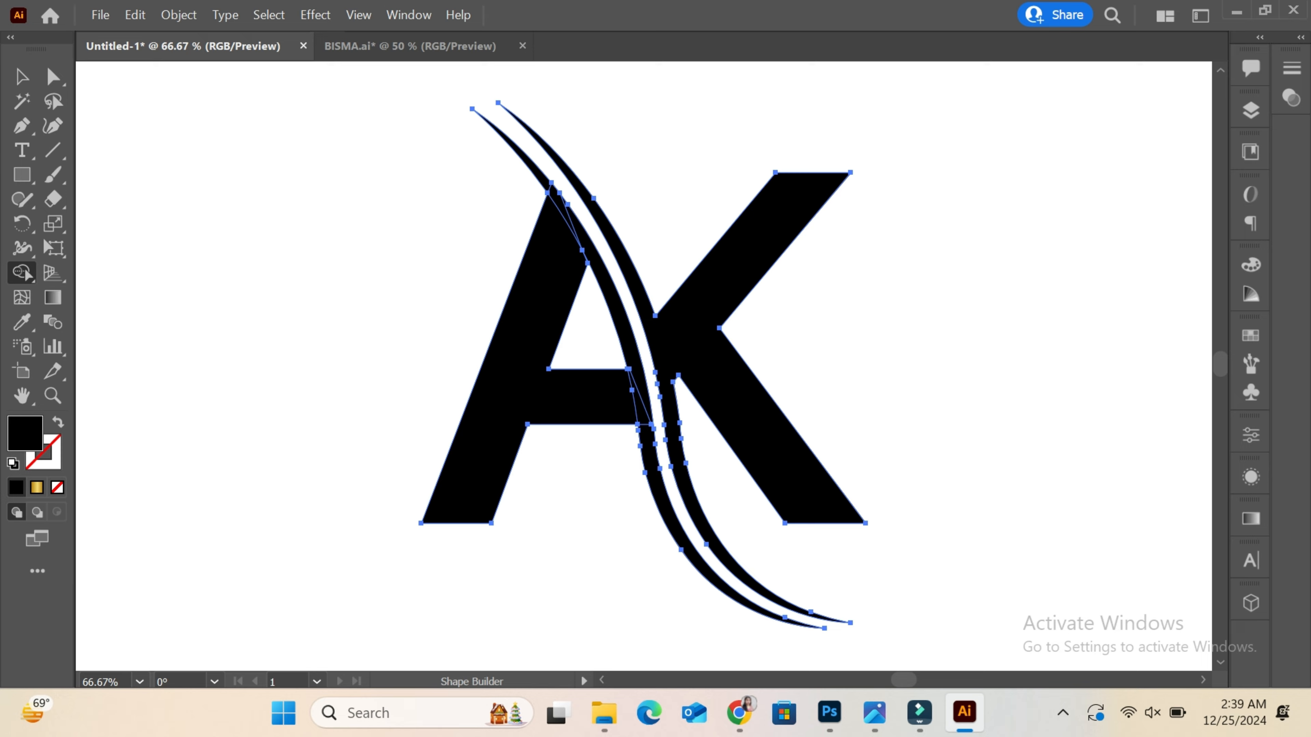
- Merge the A with the left S-curve at its crossbar and apex using Shape Builder
drag(641, 387, 614, 397)
drag(560, 237, 538, 170)
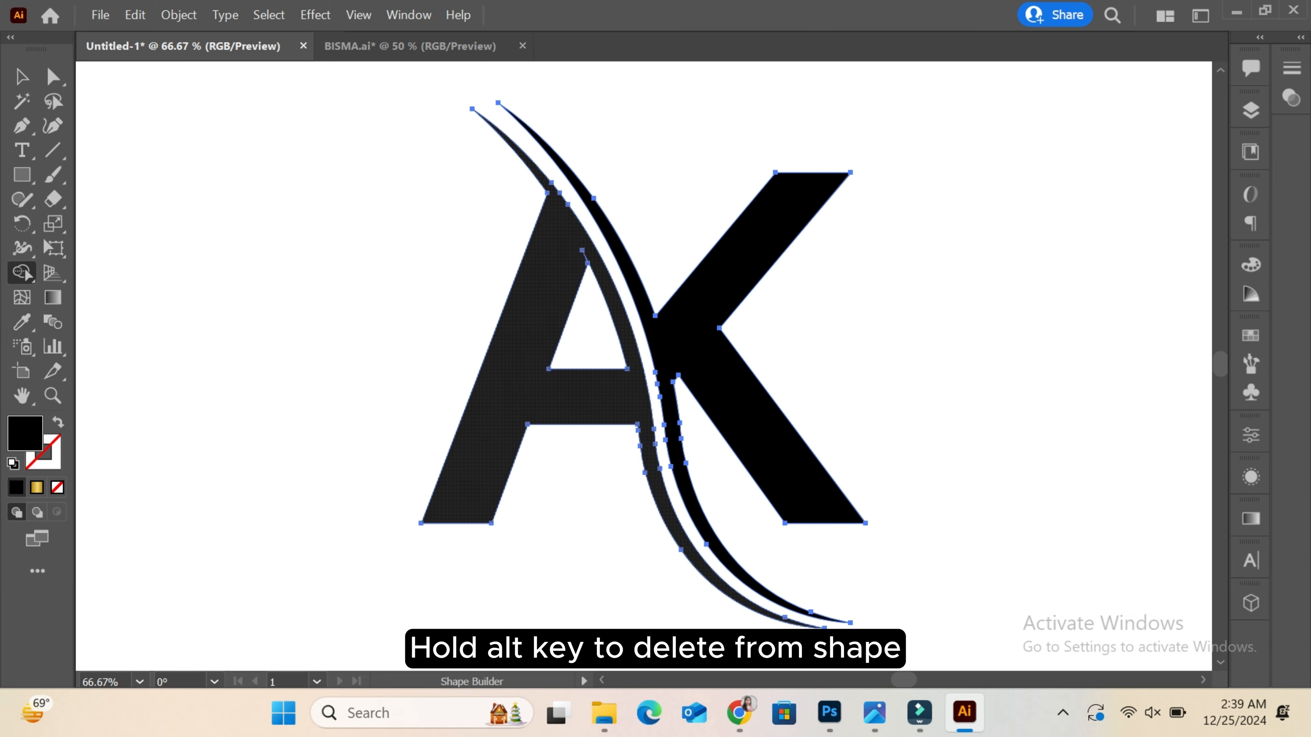
click(21, 76)
click(289, 217)
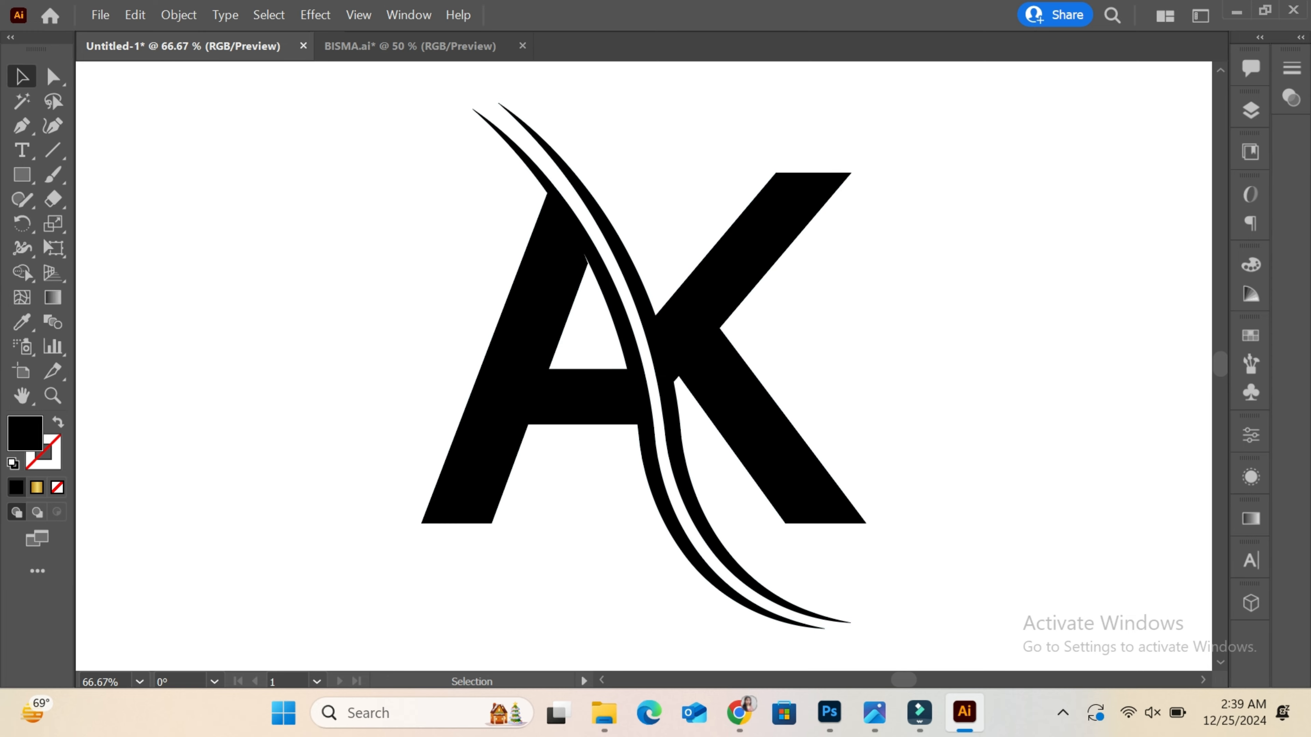
- Scale down the whole AK lettermark and place it near the right edge of the artboard
key(ctrl+minus)
key(ctrl+minus)
drag(483, 222, 743, 432)
click(798, 477)
drag(798, 477, 538, 265)
drag(754, 497, 708, 439)
drag(677, 376, 983, 317)
- Group all parts of the AK lettermark
right_click(983, 316)
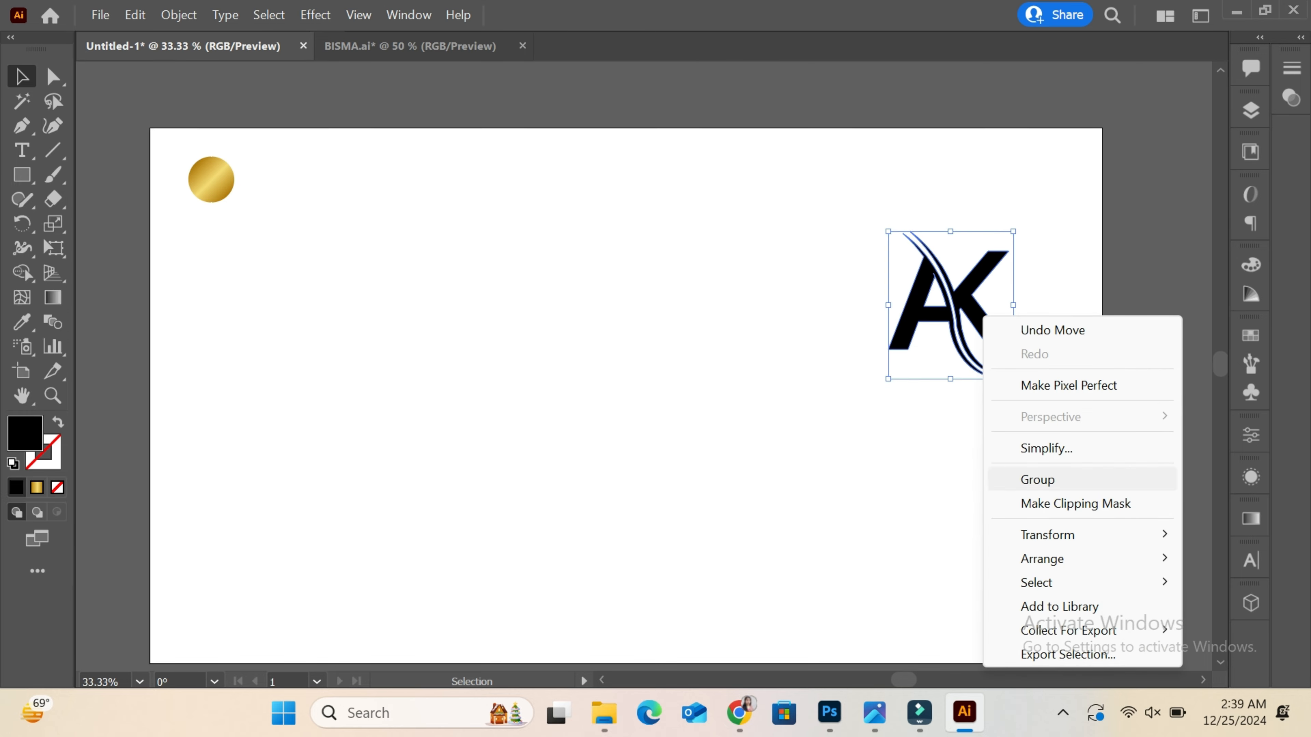
click(1039, 480)
click(923, 460)
- Draw an unfilled circle with a black outline on the artboard's empty left half and duplicate it sideways so the two circles overlap
click(22, 176)
click(115, 224)
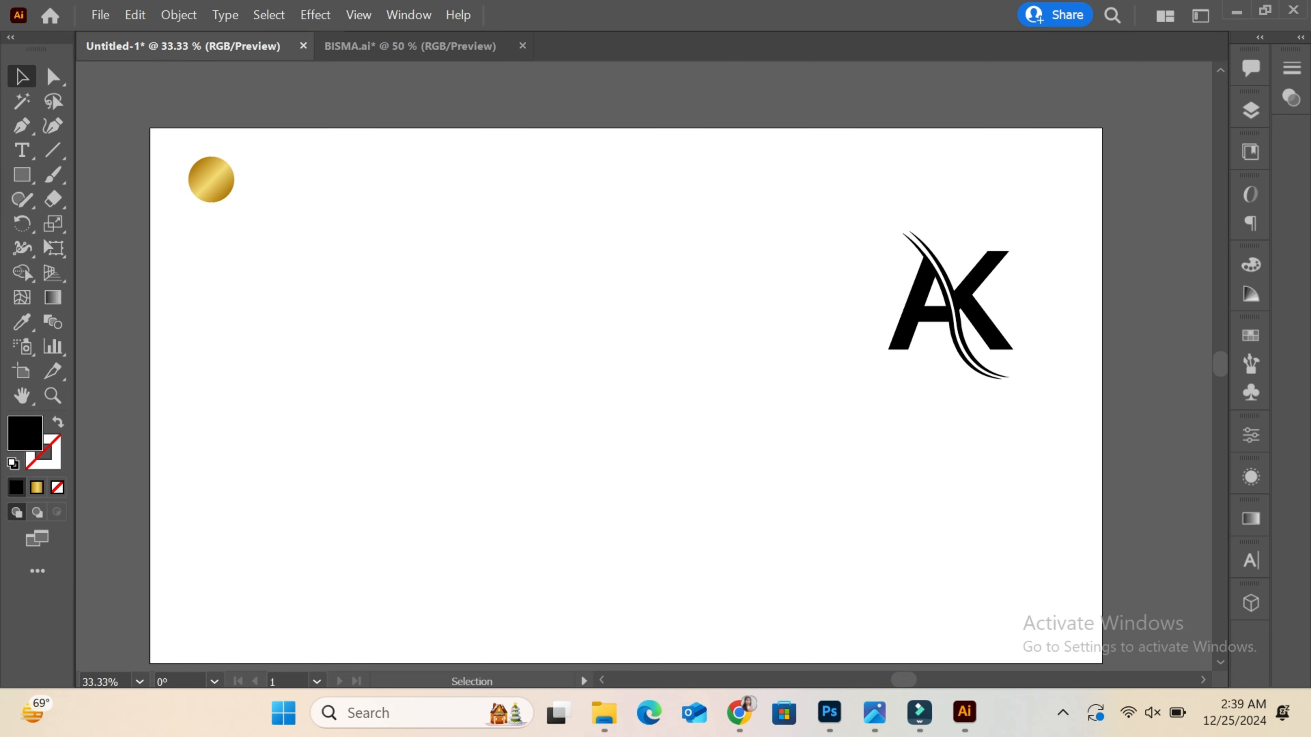
drag(450, 337, 514, 402)
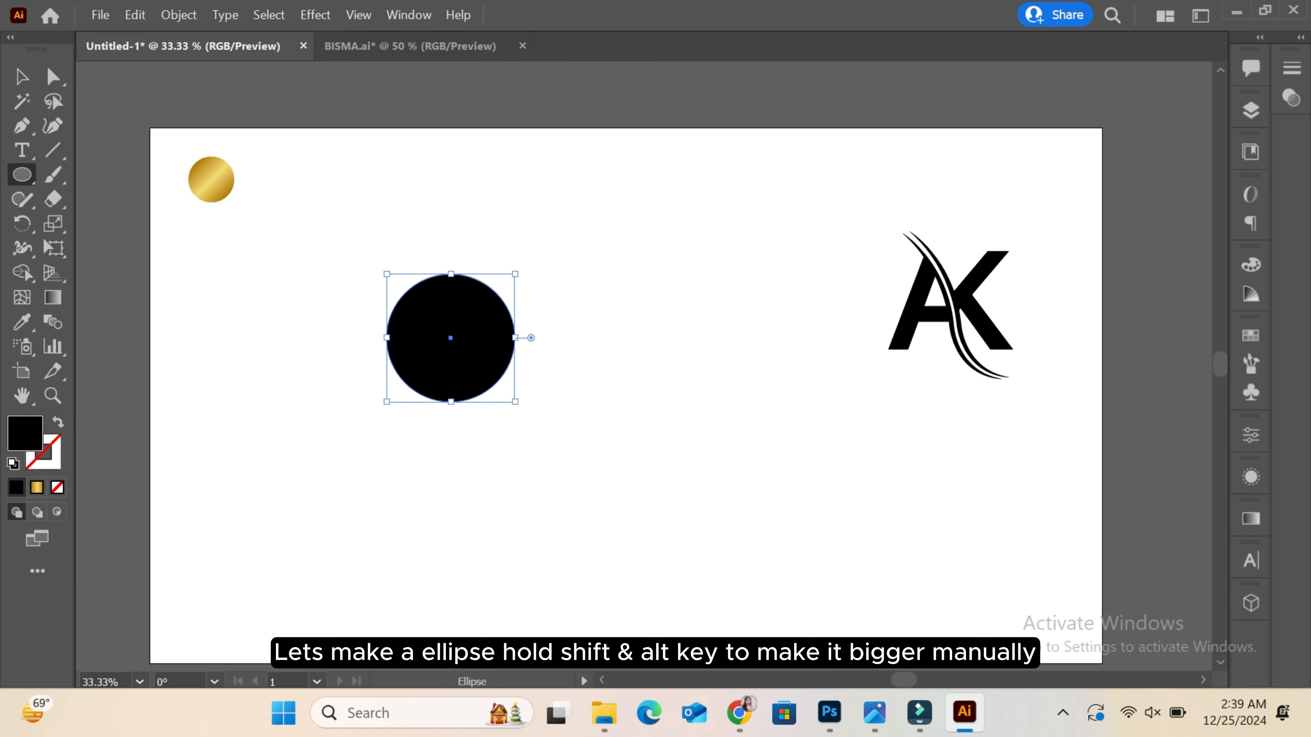
key(v)
key(shift+x)
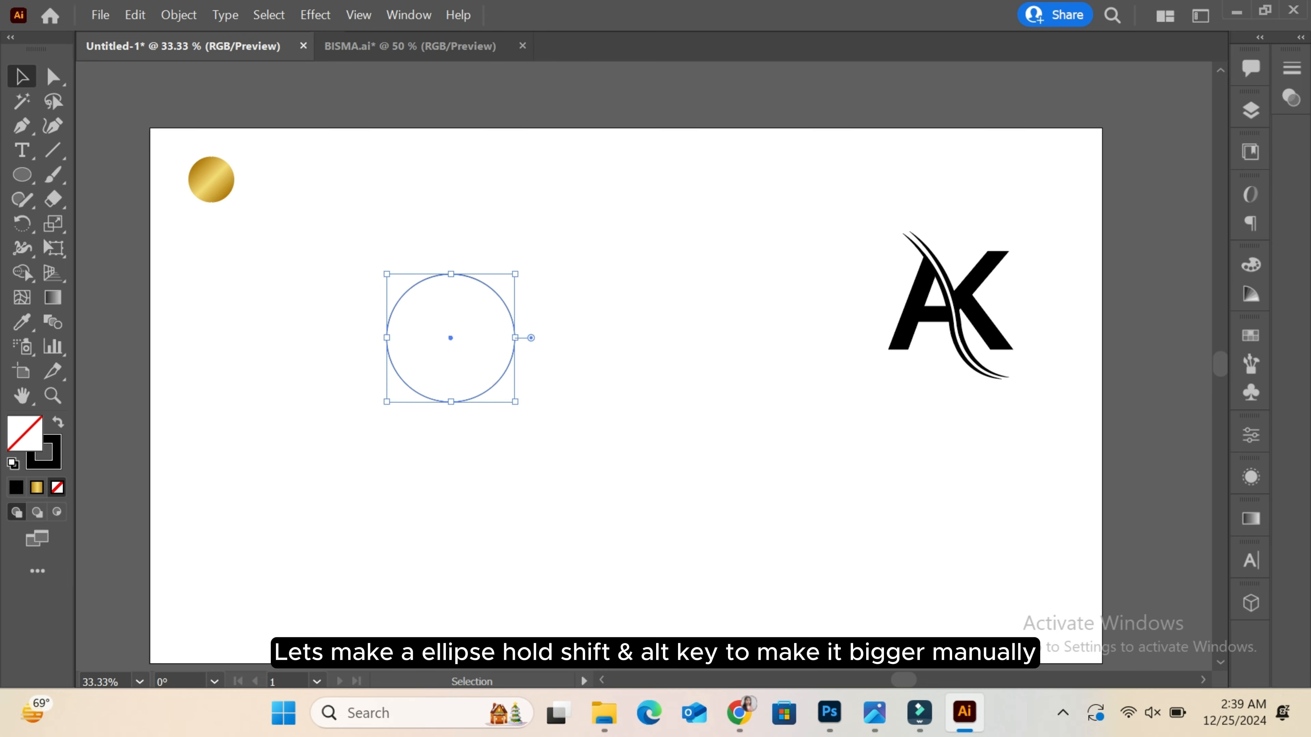
drag(509, 363, 592, 365)
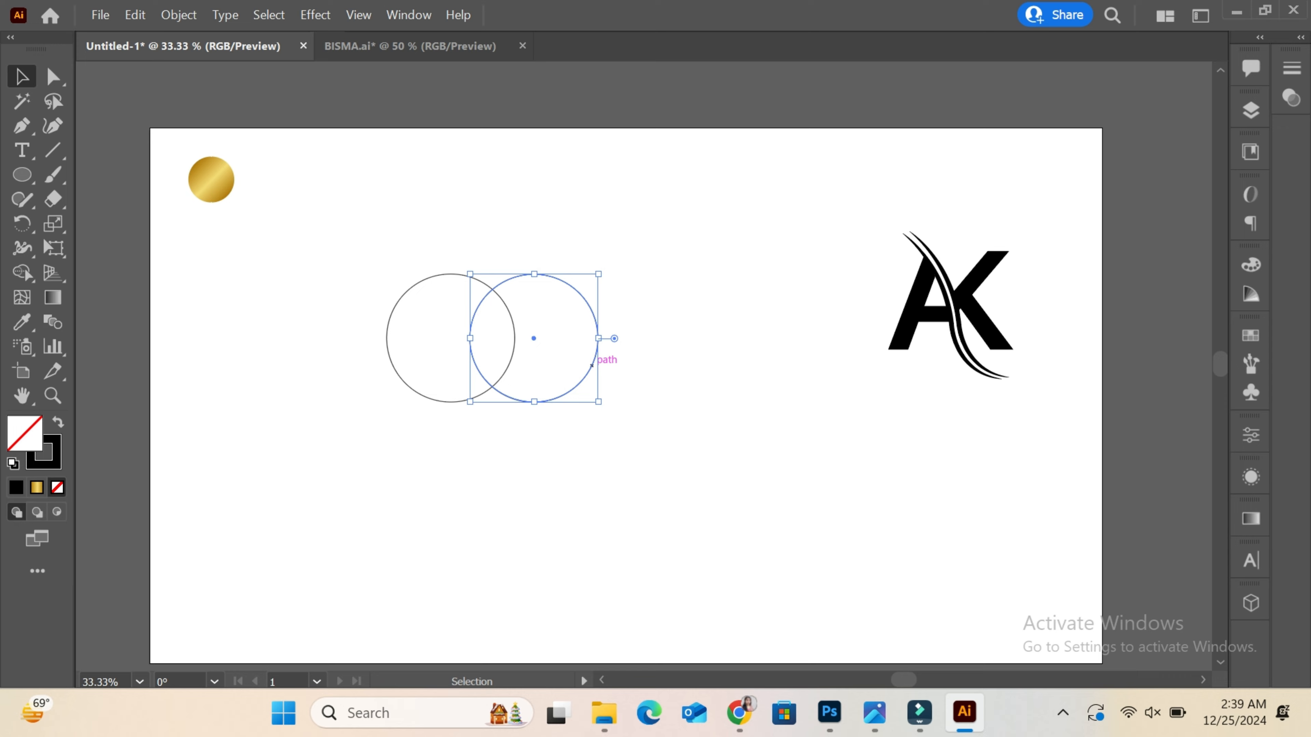
- Intersect the two overlapping circles into a leaf shape and give it a solid black fill without a stroke
drag(362, 426, 532, 269)
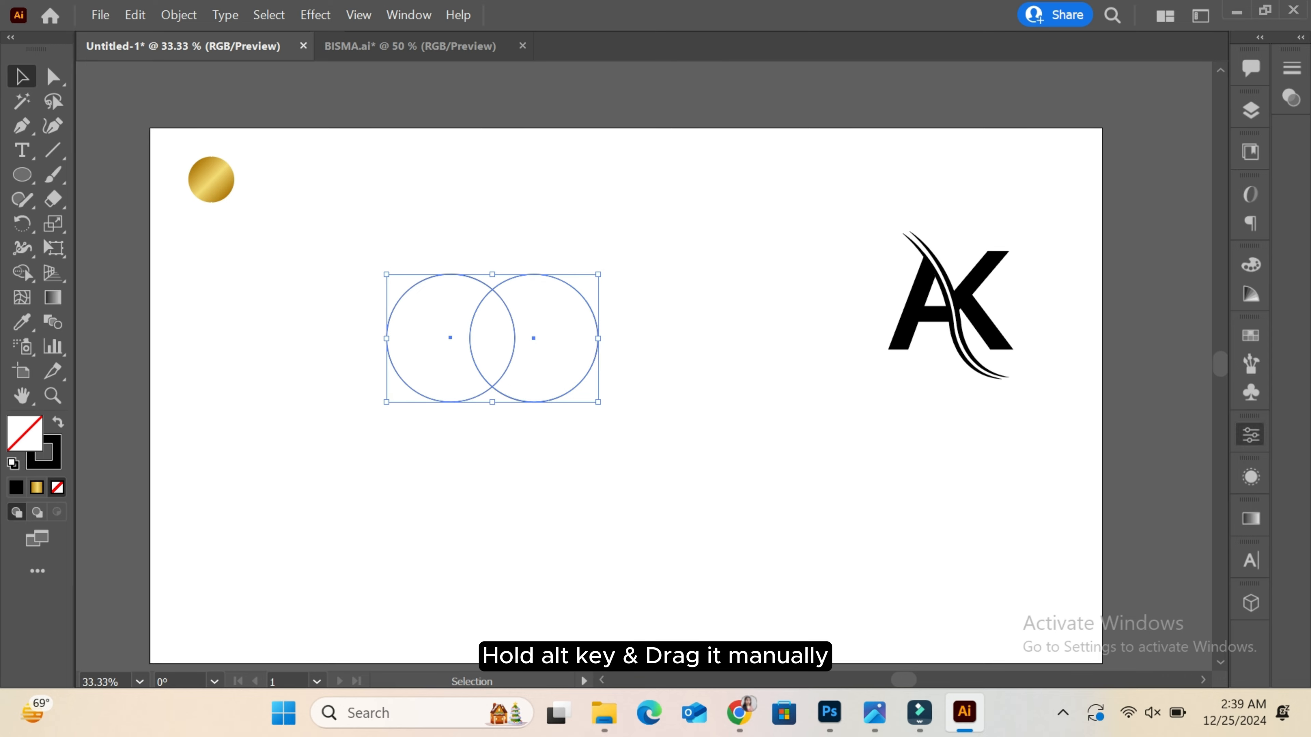
click(1250, 435)
click(1059, 545)
click(1217, 57)
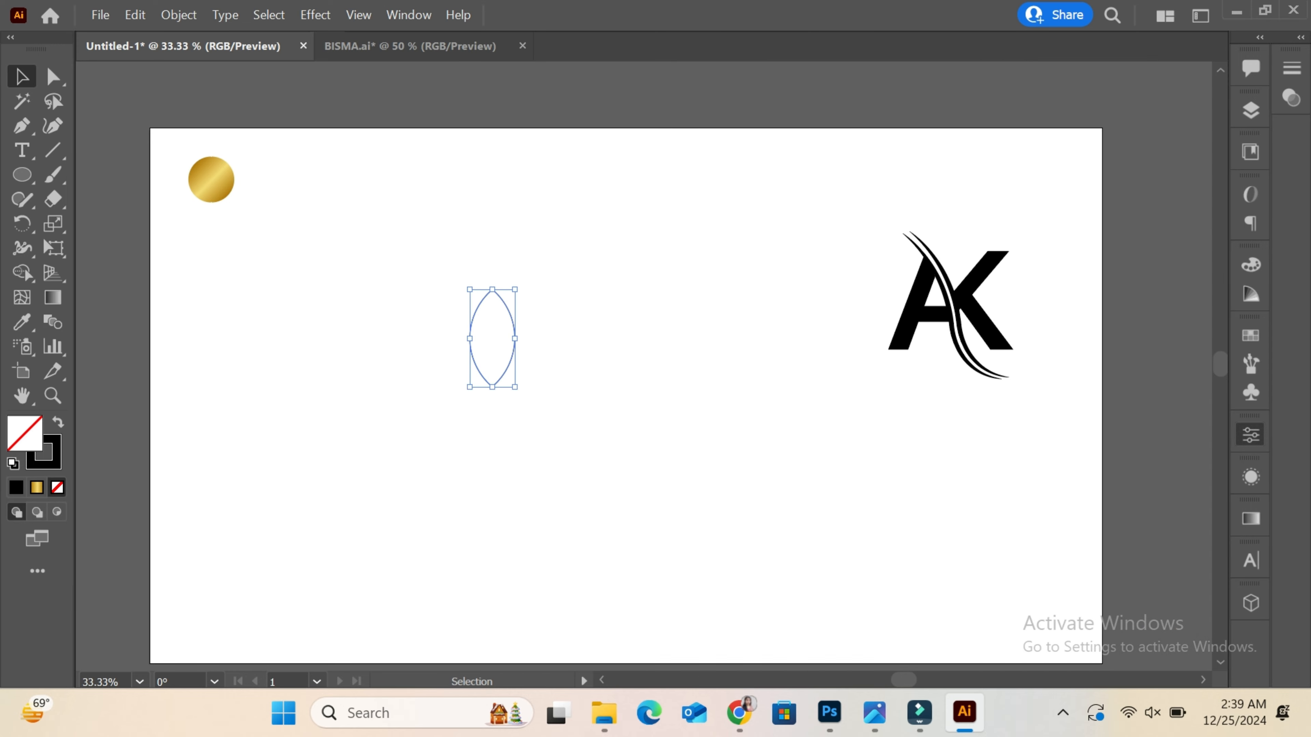
key(shift+x)
- Rotate the leaf 45° about its lower tip
key(r)
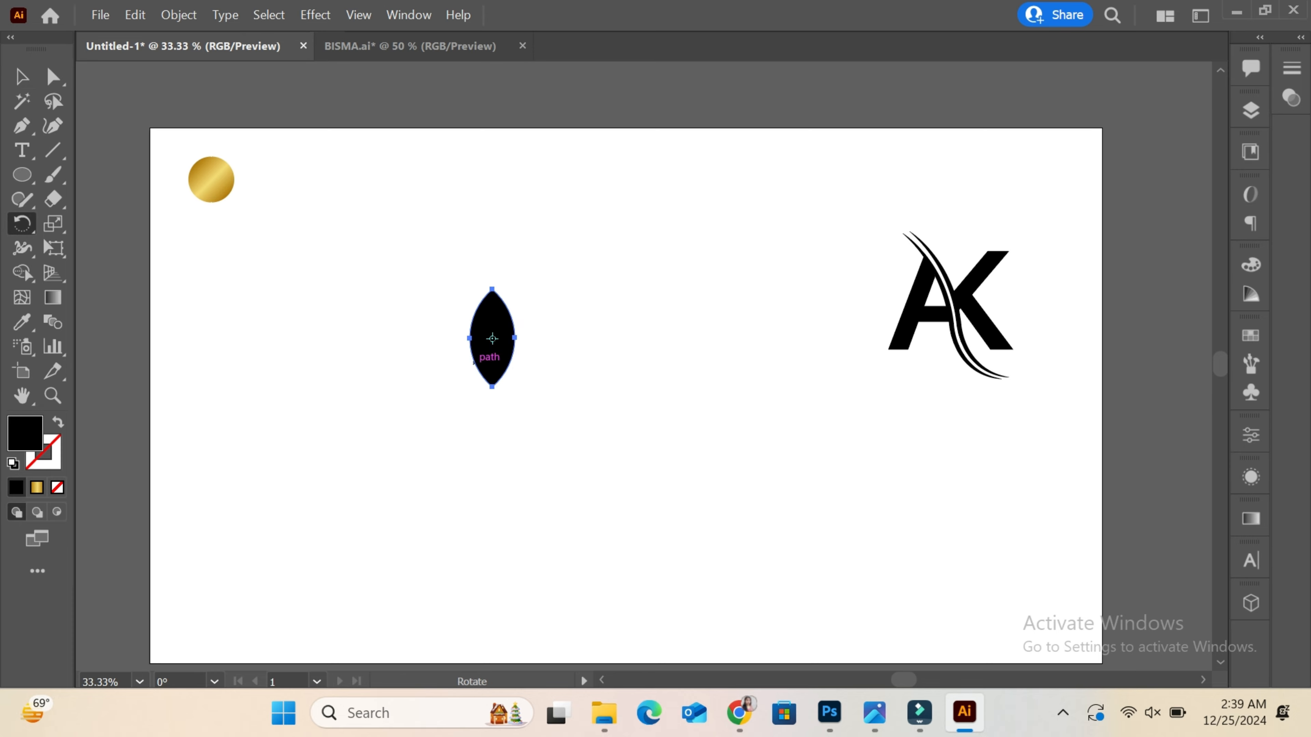
alt+click(491, 386)
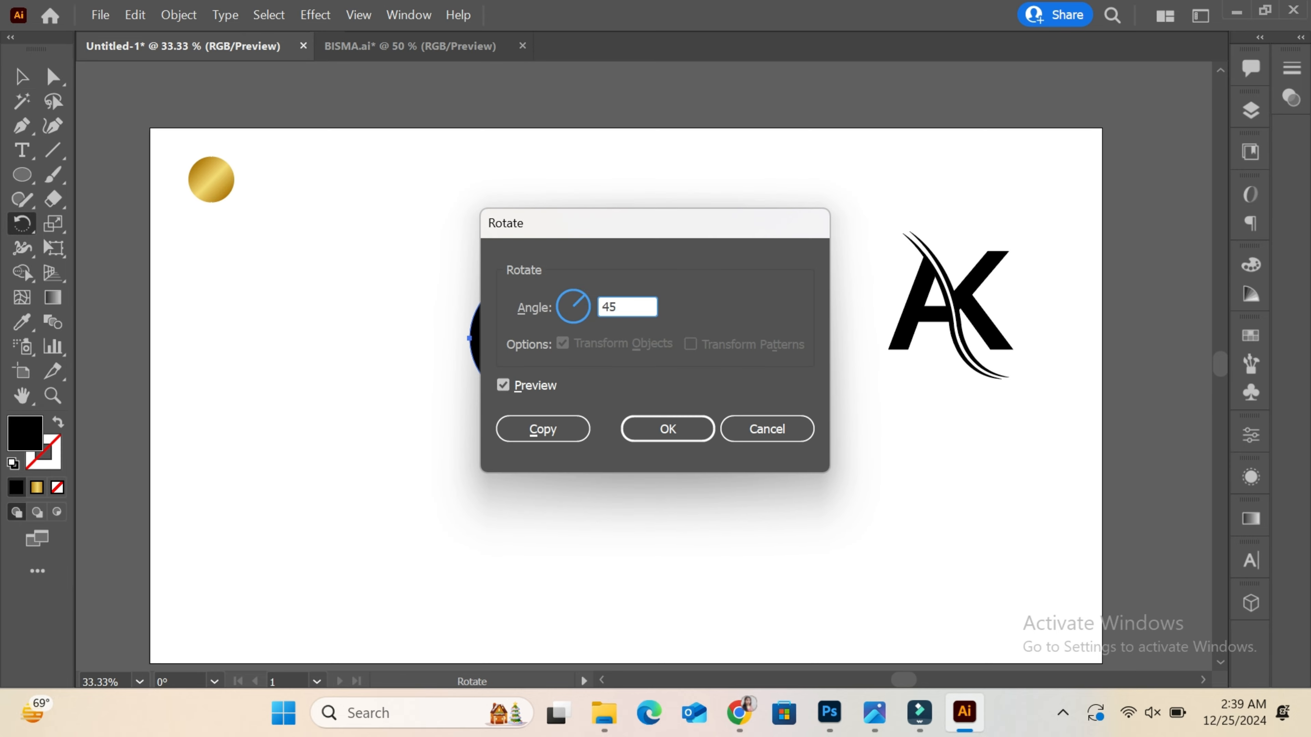
key(Return)
key(v)
- Create a mirrored copy of the leaf reflected across the vertical axis
right_click(378, 339)
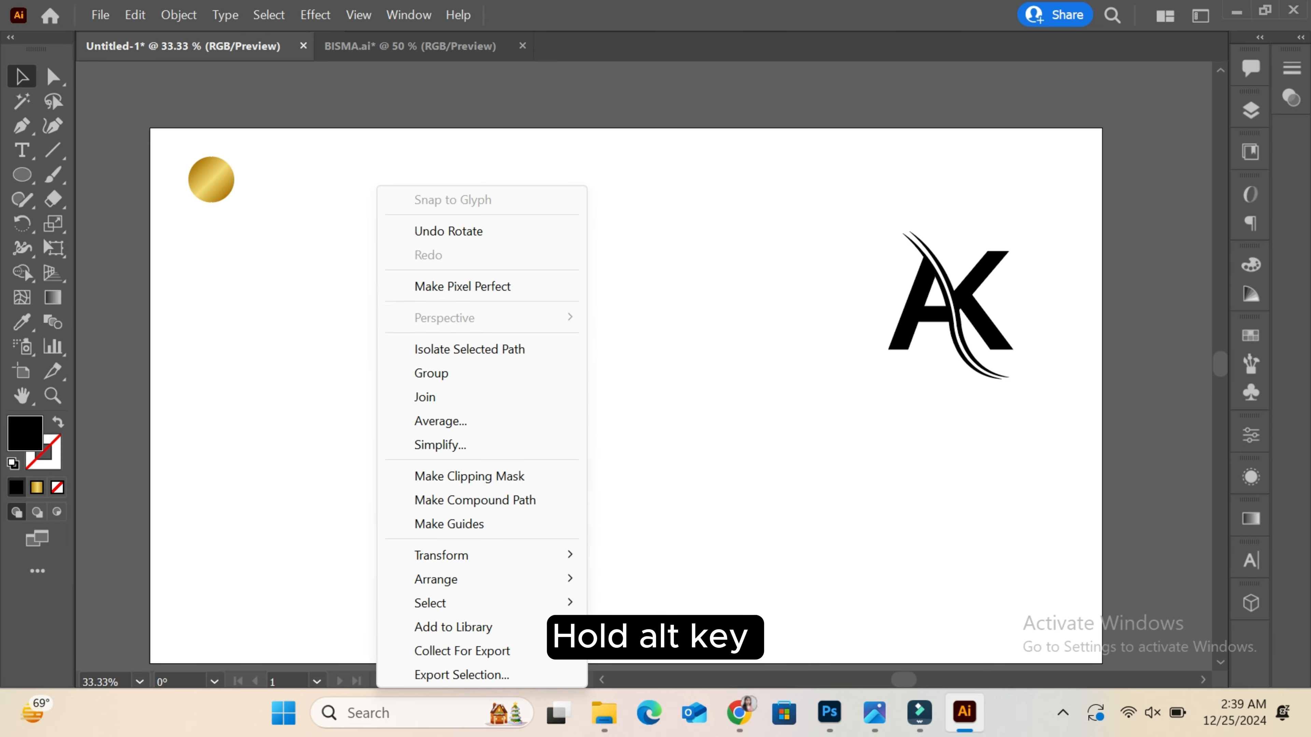
mouse_move(441, 555)
click(636, 444)
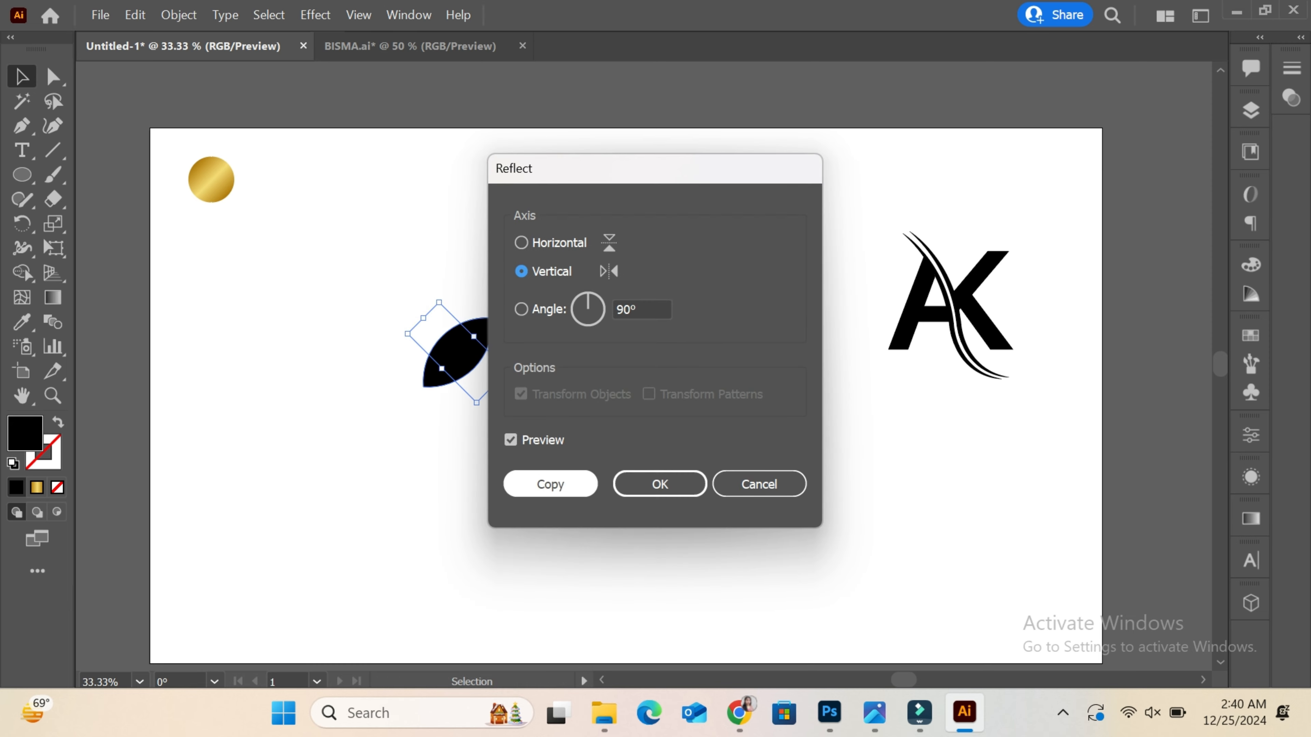
click(550, 485)
- Move the mirrored leaf sideways until the lower tips of the two leaves meet in a V-shaped pair
key(Right)
key(Right)
key(Right)
key(Right)
key(Right)
key(Right)
key(Right)
key(Right)
key(Right)
key(Right)
key(Right)
key(Right)
key(Right)
key(Right)
key(Right)
key(Right)
key(Right)
key(Right)
key(Right)
key(Right)
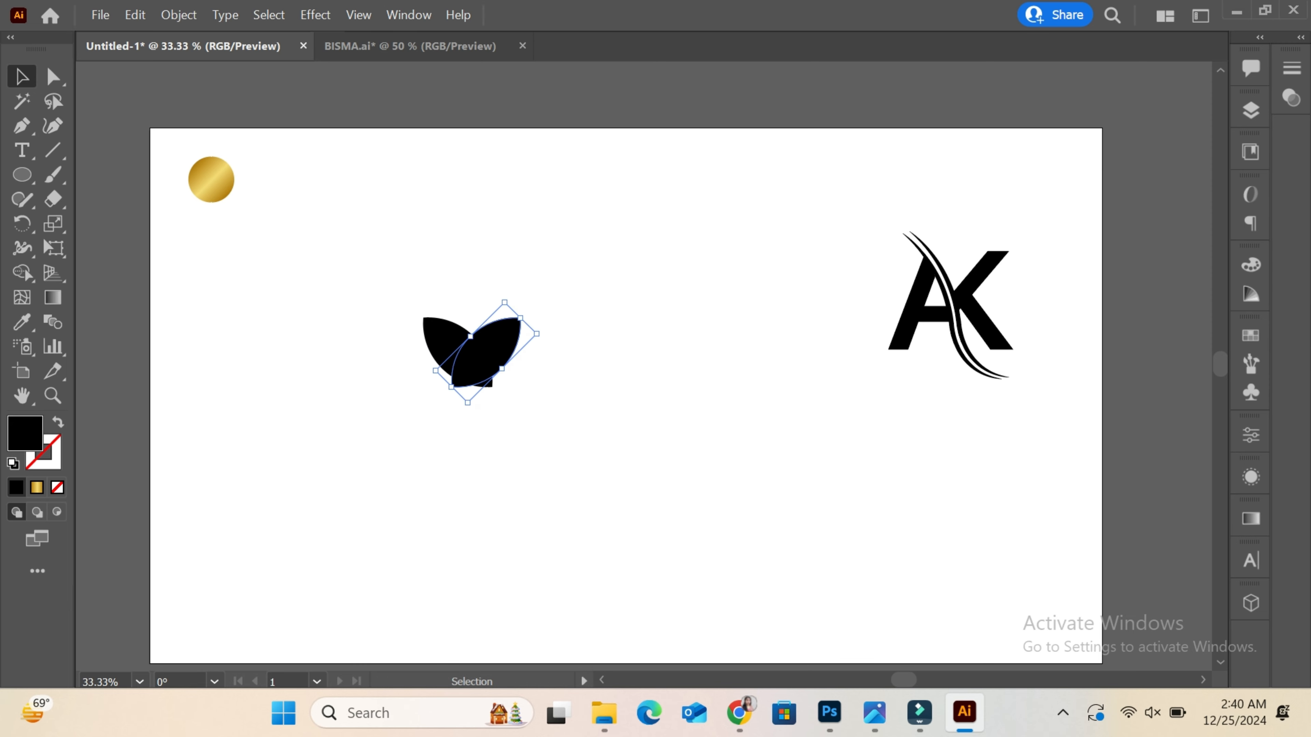
key(Right)
key(Right)
key(Right)
key(Right)
key(Right)
key(Right)
key(Right)
key(Right)
key(Right)
key(Right)
key(Right)
key(Right)
key(Right)
key(Right)
key(Right)
key(Right)
key(Right)
key(Right)
key(Right)
key(Right)
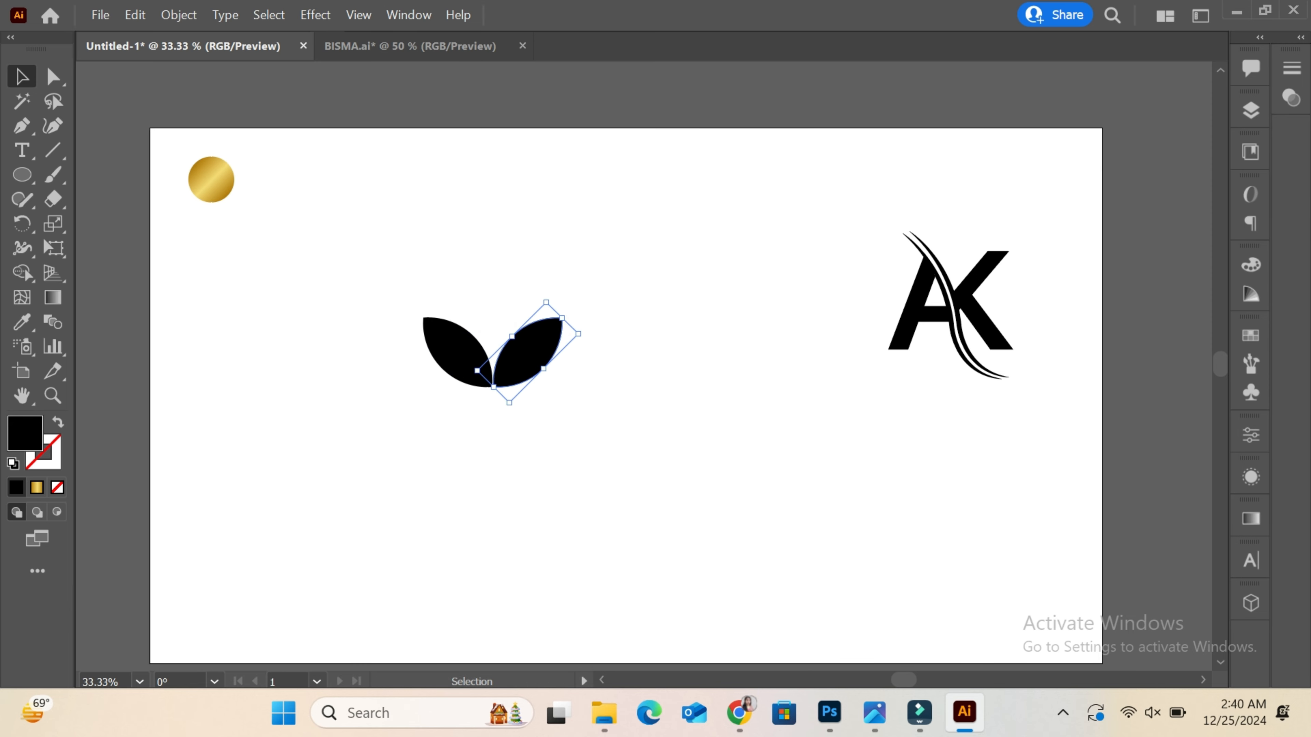
key(Right)
- Scale the pair of leaves down towards the artboard's lower part and group them
click(561, 488)
drag(564, 489, 350, 314)
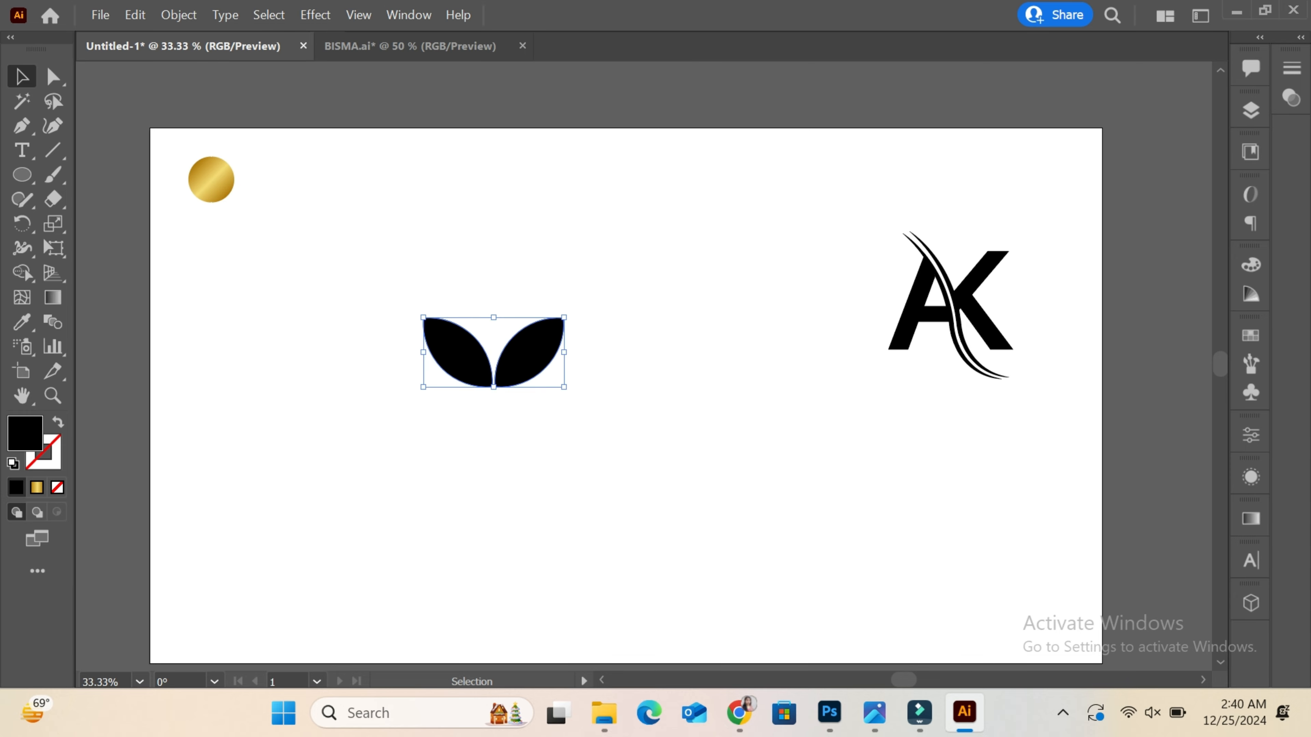
drag(563, 317, 513, 516)
right_click(518, 524)
click(567, 195)
- Apply a Transform effect to the leaf pair with 96% horizontal and vertical scale, -76 px vertical move and 10 copies
click(315, 15)
mouse_move(361, 206)
click(609, 269)
text(96)
key(Tab)
text(96)
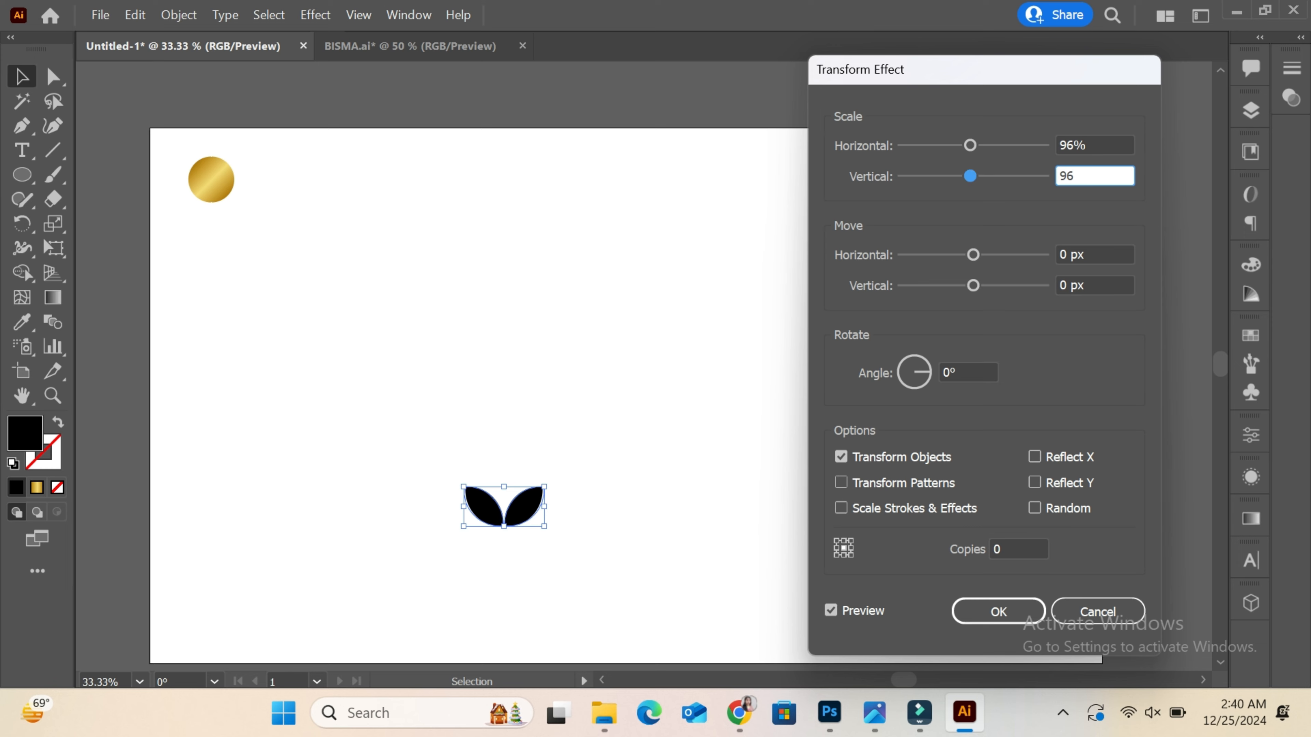
key(Tab)
key(Tab)
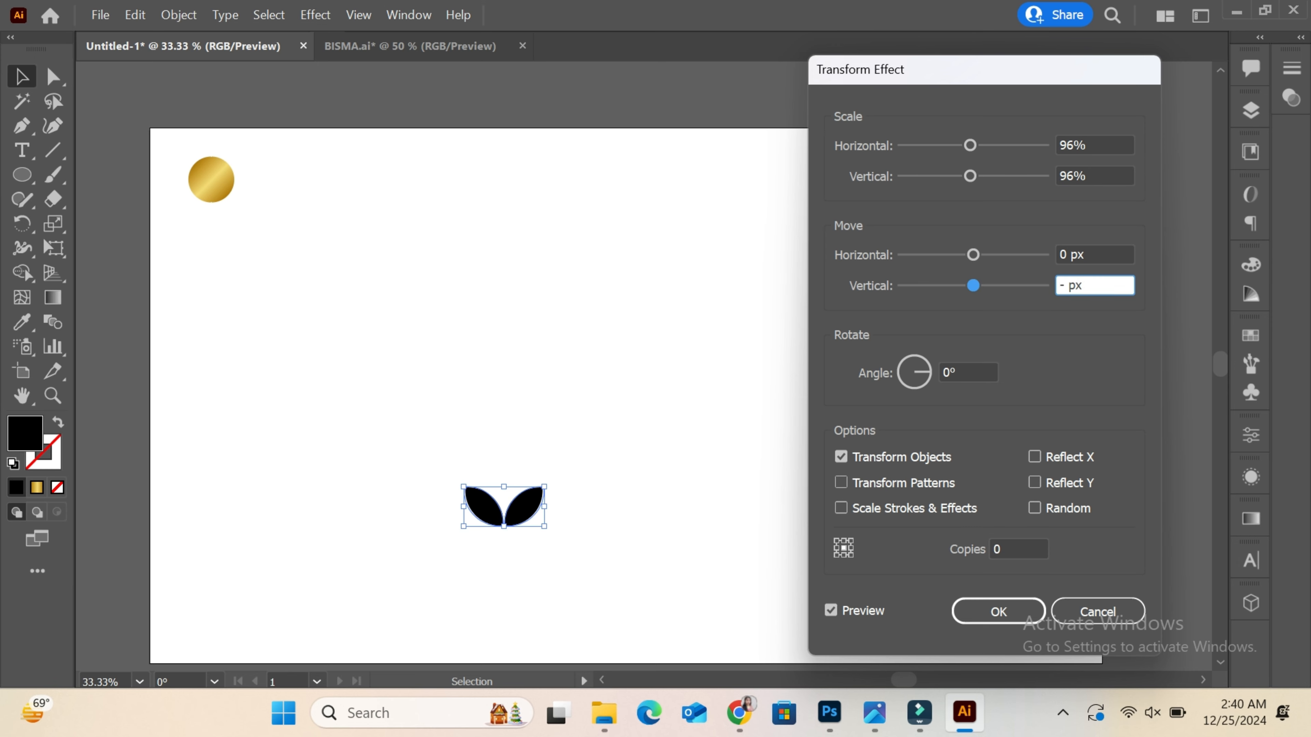
text(-76)
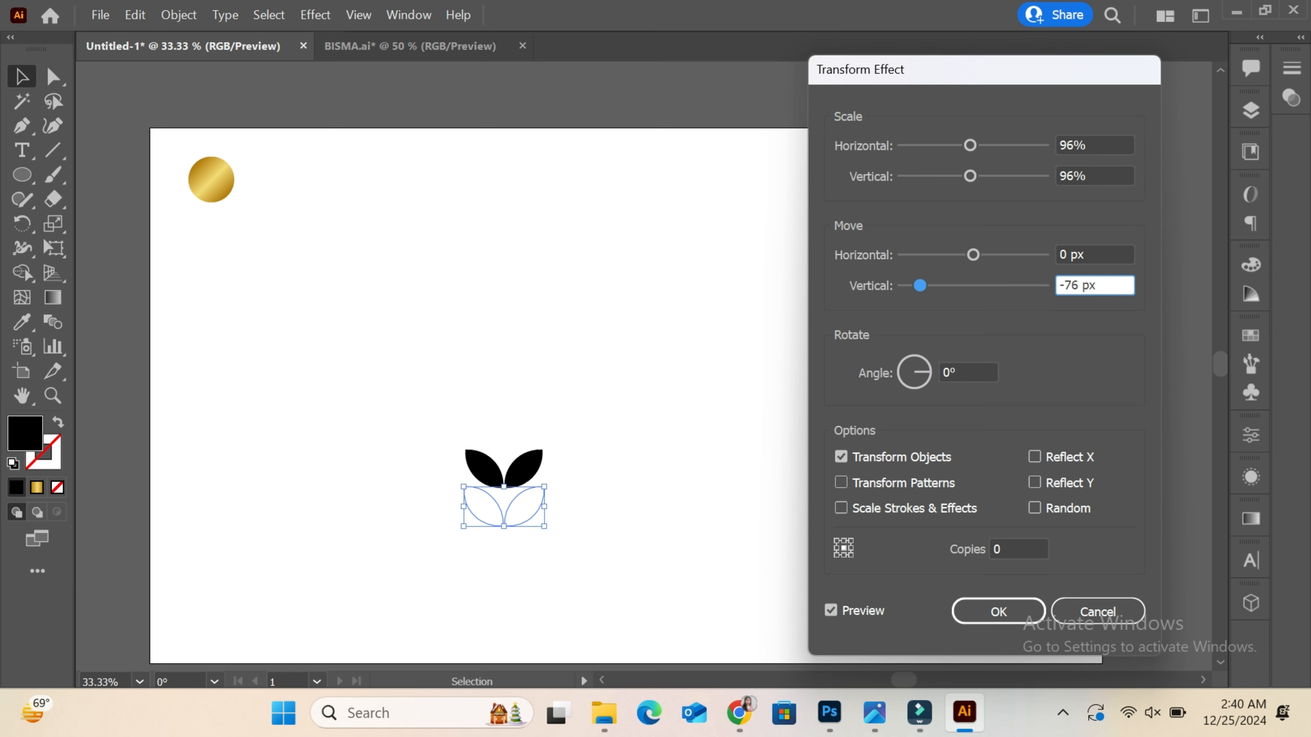
click(1012, 549)
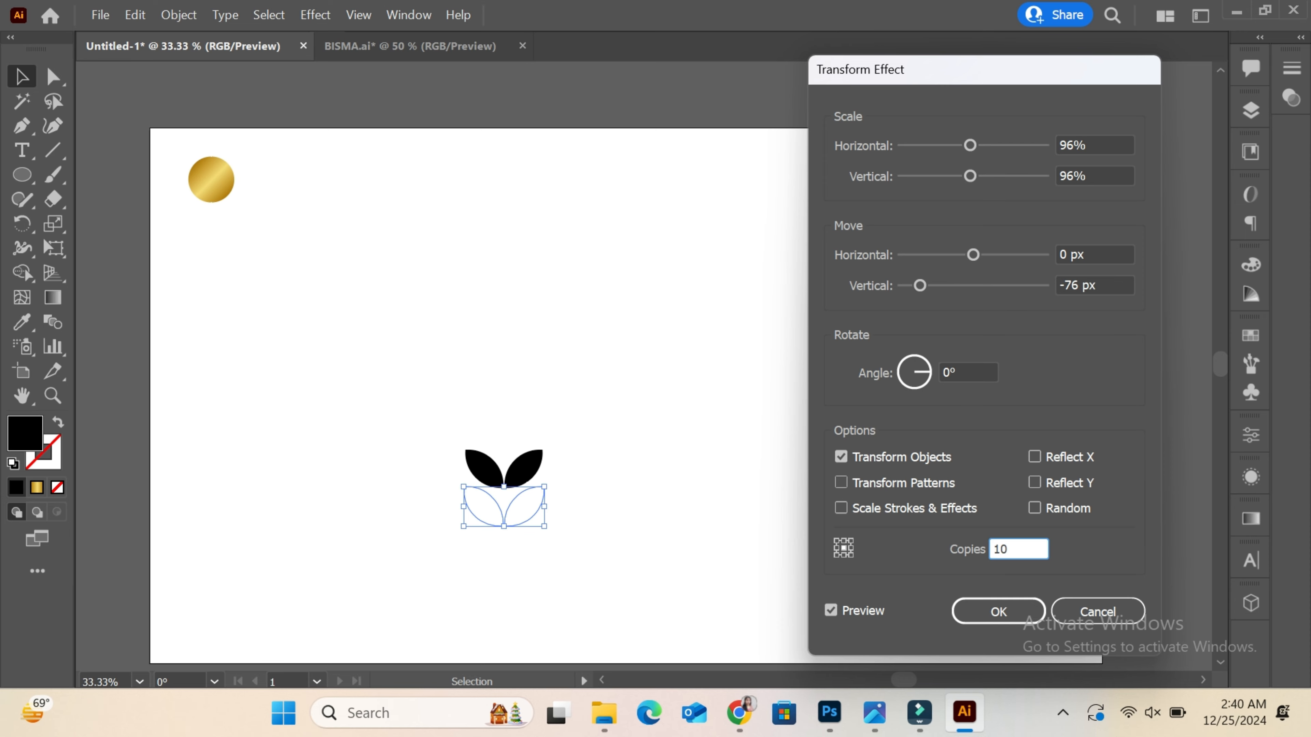
click(968, 372)
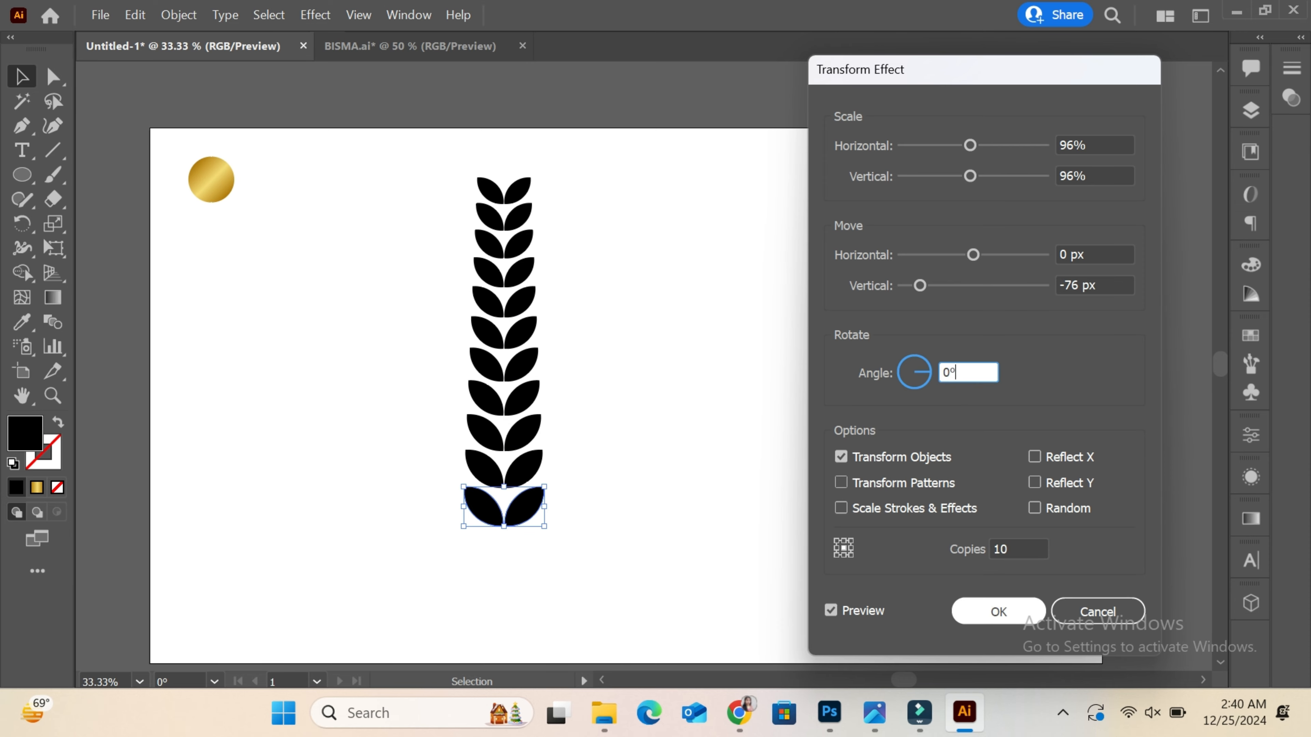
key(Return)
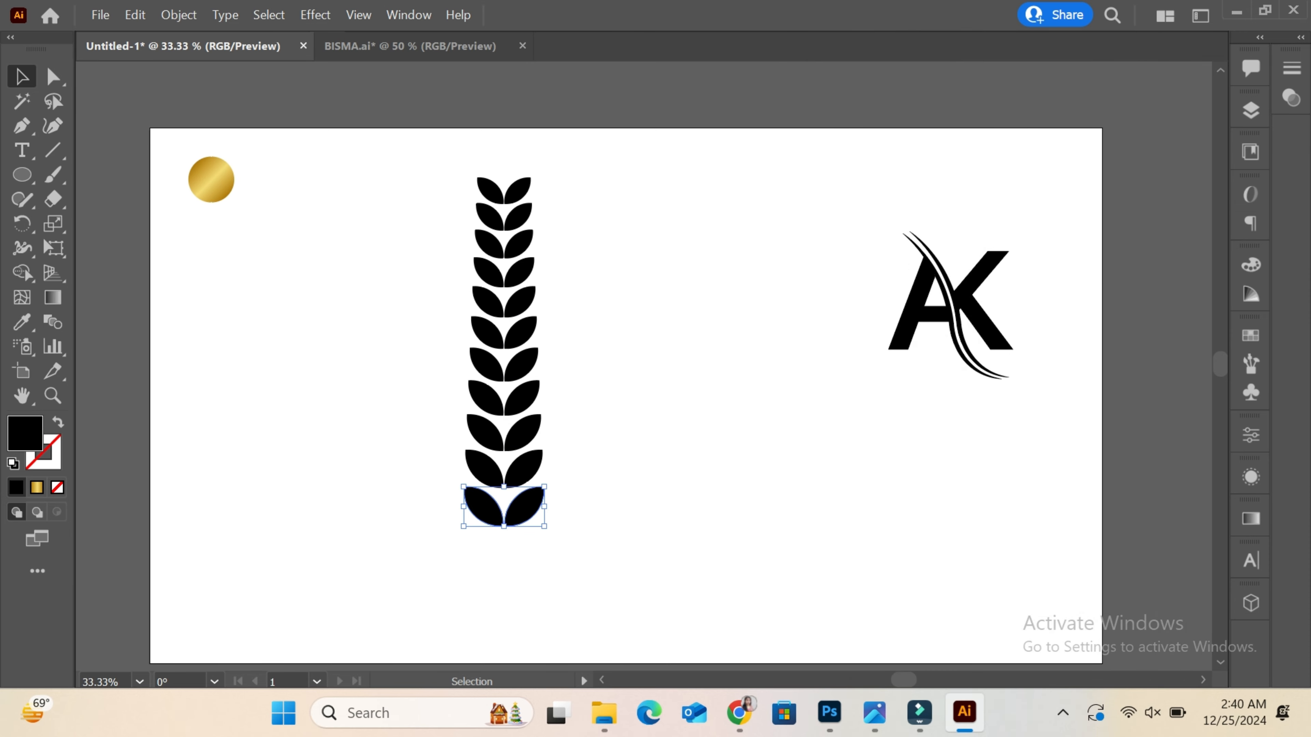
- Draw a black circle about 124 px wide beside the leaf column and duplicate it sideways so the two circles overlap
right_click(21, 174)
click(111, 223)
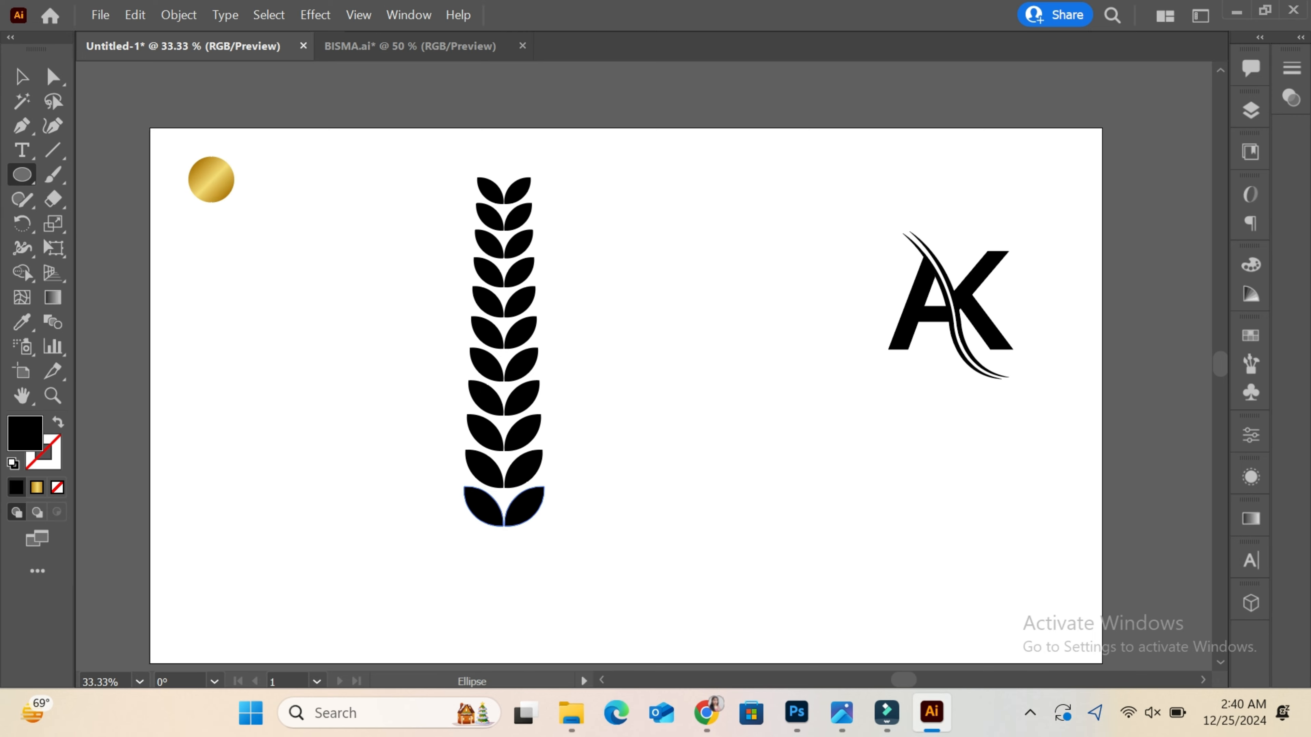
drag(239, 306, 313, 338)
key(v)
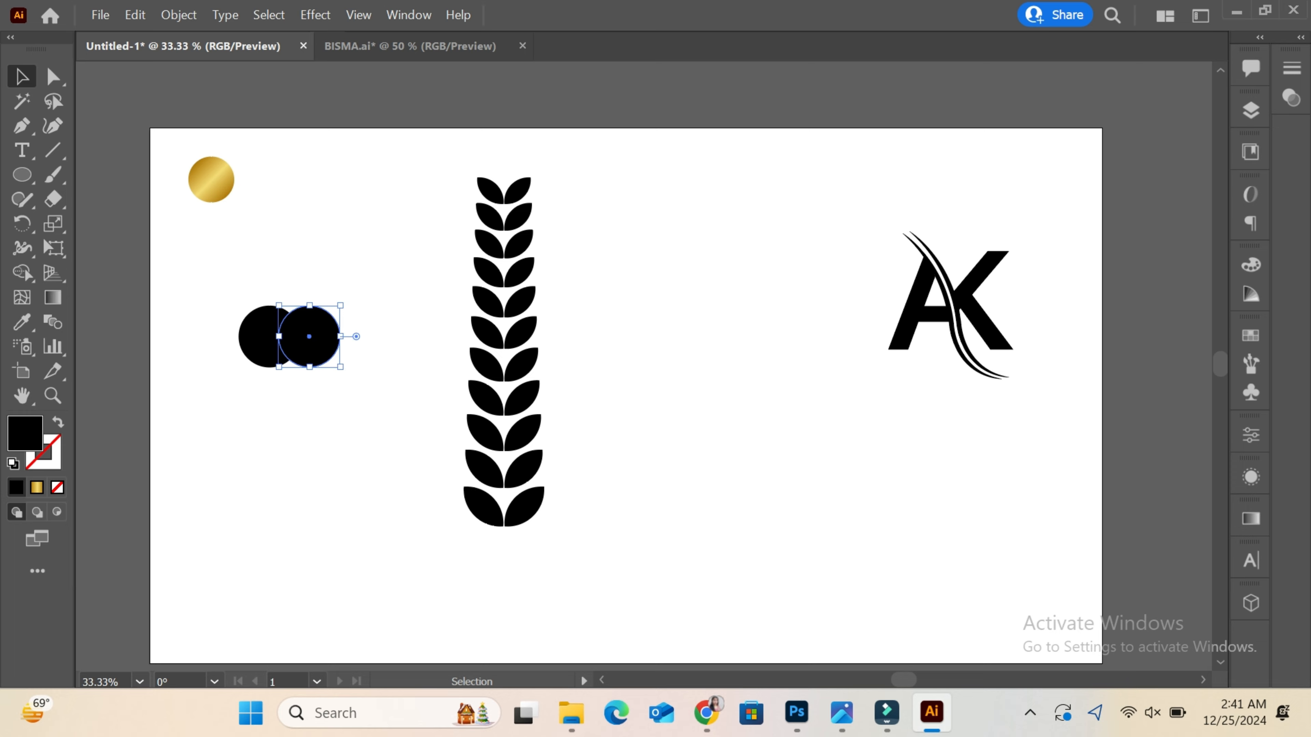
- Intersect the two overlapping black circles into a single upright leaf
shift+click(261, 337)
click(1250, 435)
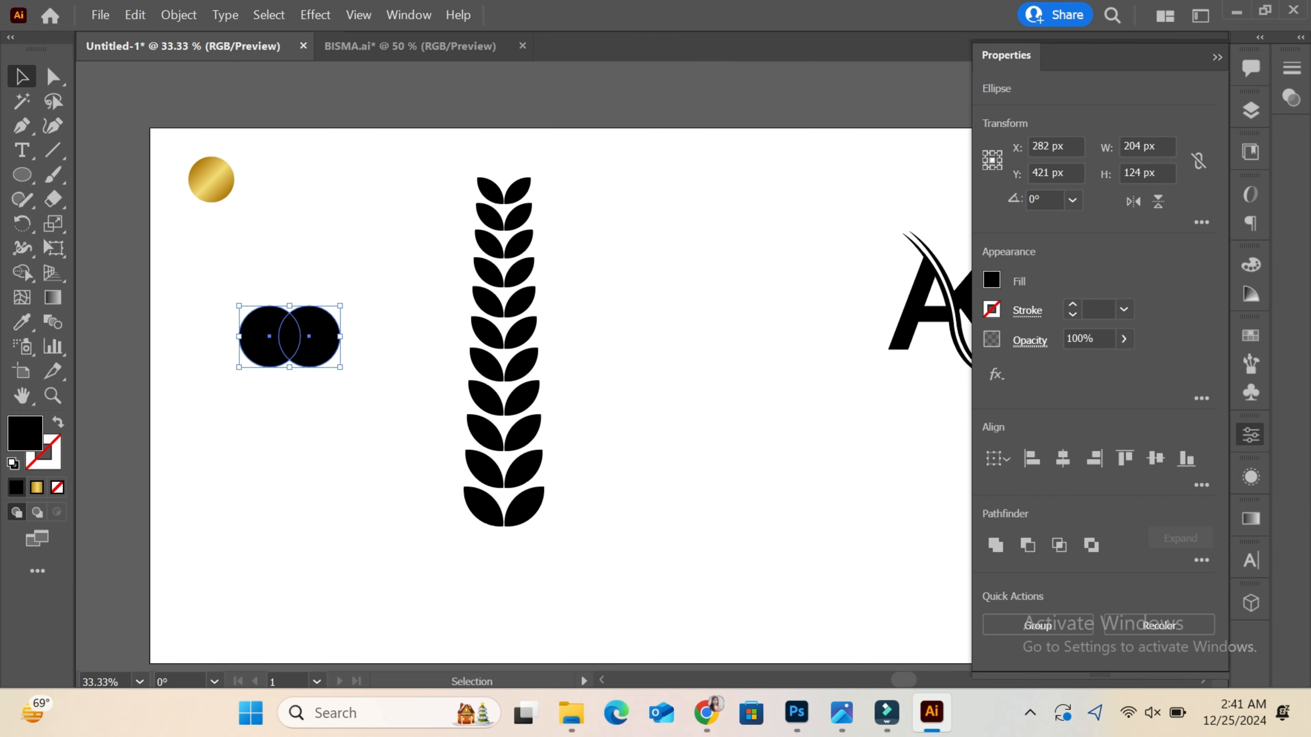
click(1058, 544)
click(1250, 434)
- Place the upright leaf centred above the top pair of the leaf column and scale it down to fit
drag(297, 322, 516, 152)
key(ctrl+plus)
key(ctrl+plus)
key(ctrl+plus)
key(ctrl+plus)
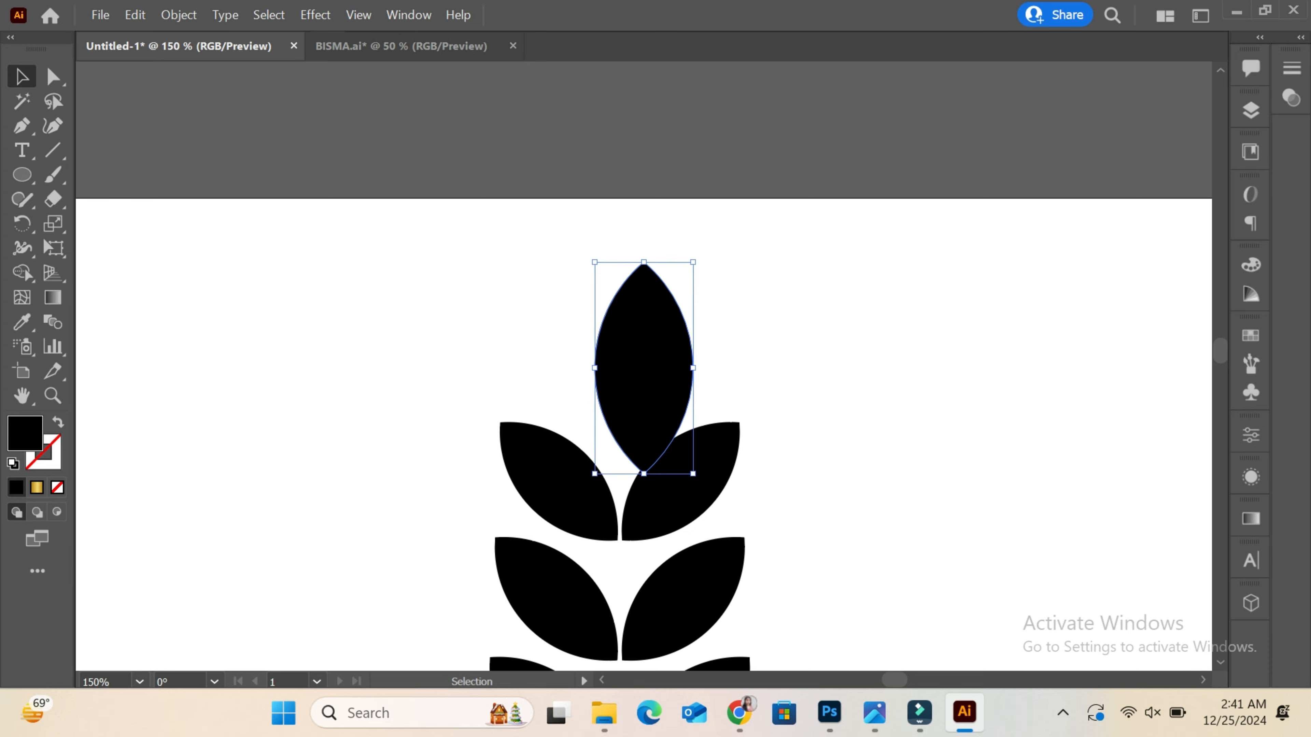
drag(694, 471, 680, 445)
drag(660, 366, 636, 380)
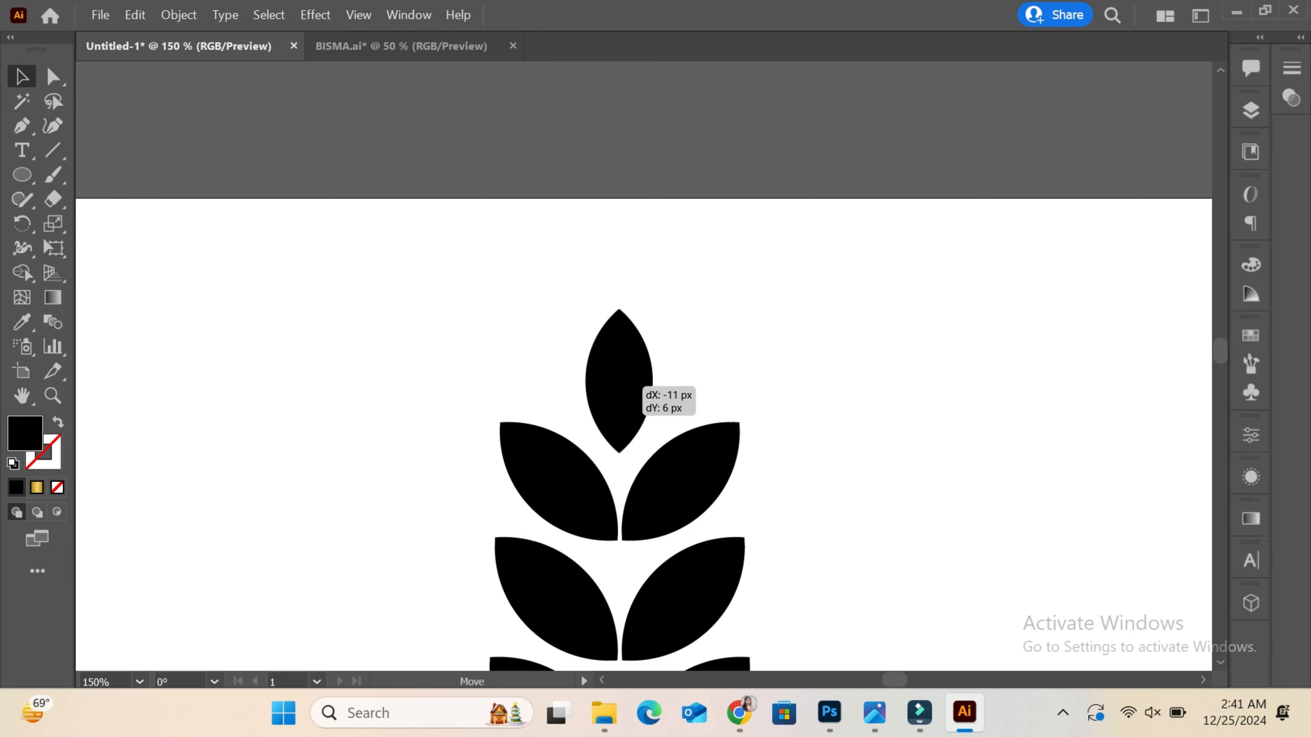
key(ctrl+minus)
key(ctrl+minus)
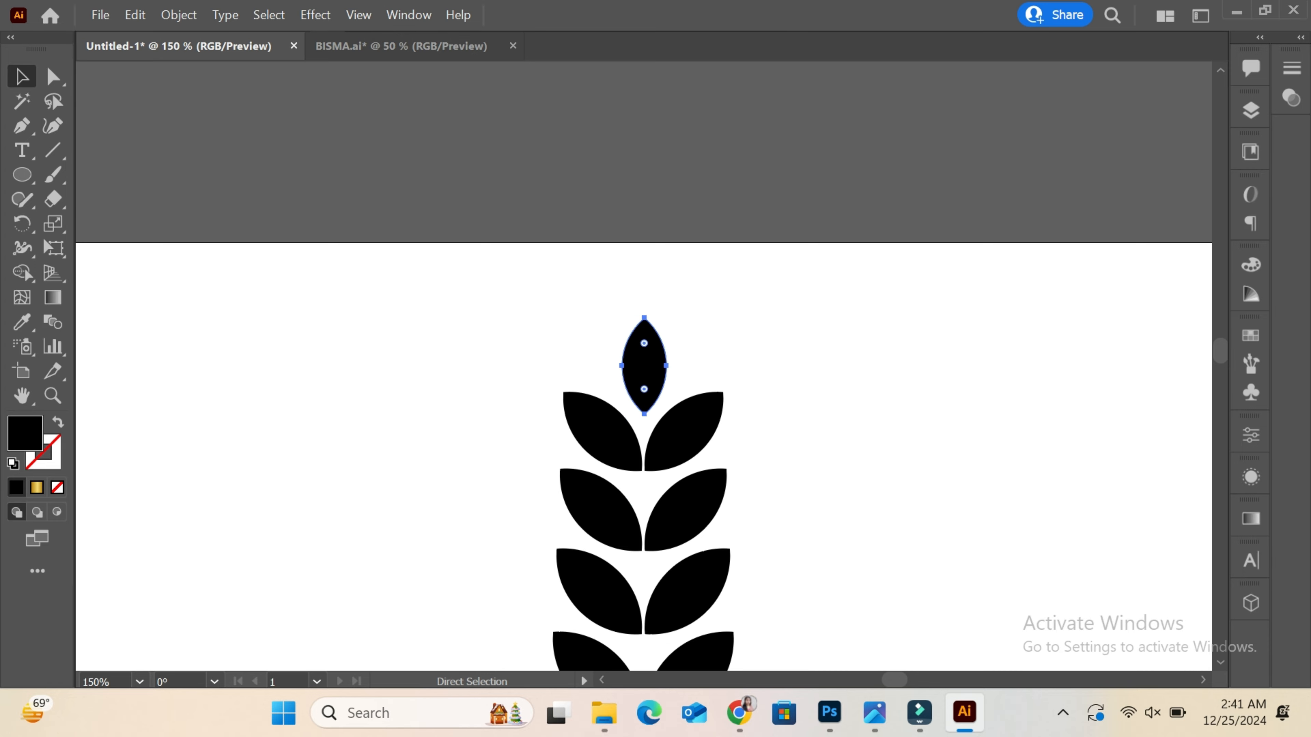